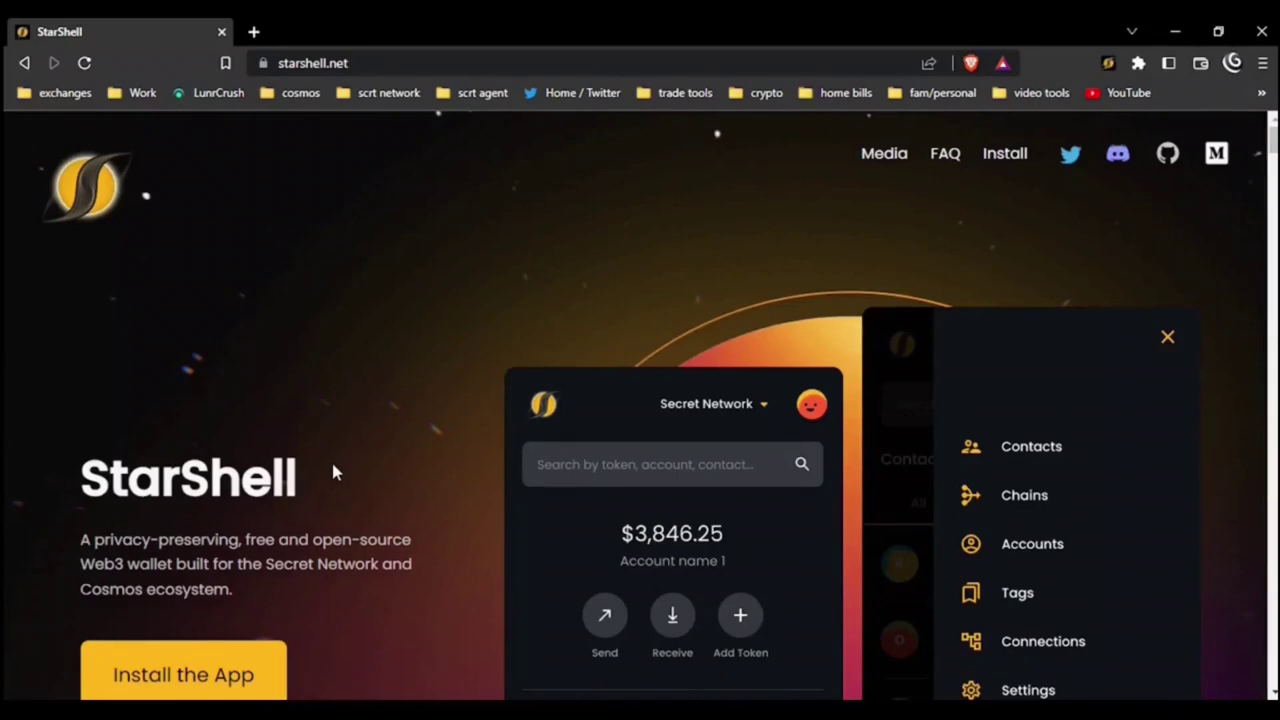
Step: Load btn.group's Button Swap page, accept the chosen StarShell accounts, and expand the account-name privacy details
left_click(290, 63)
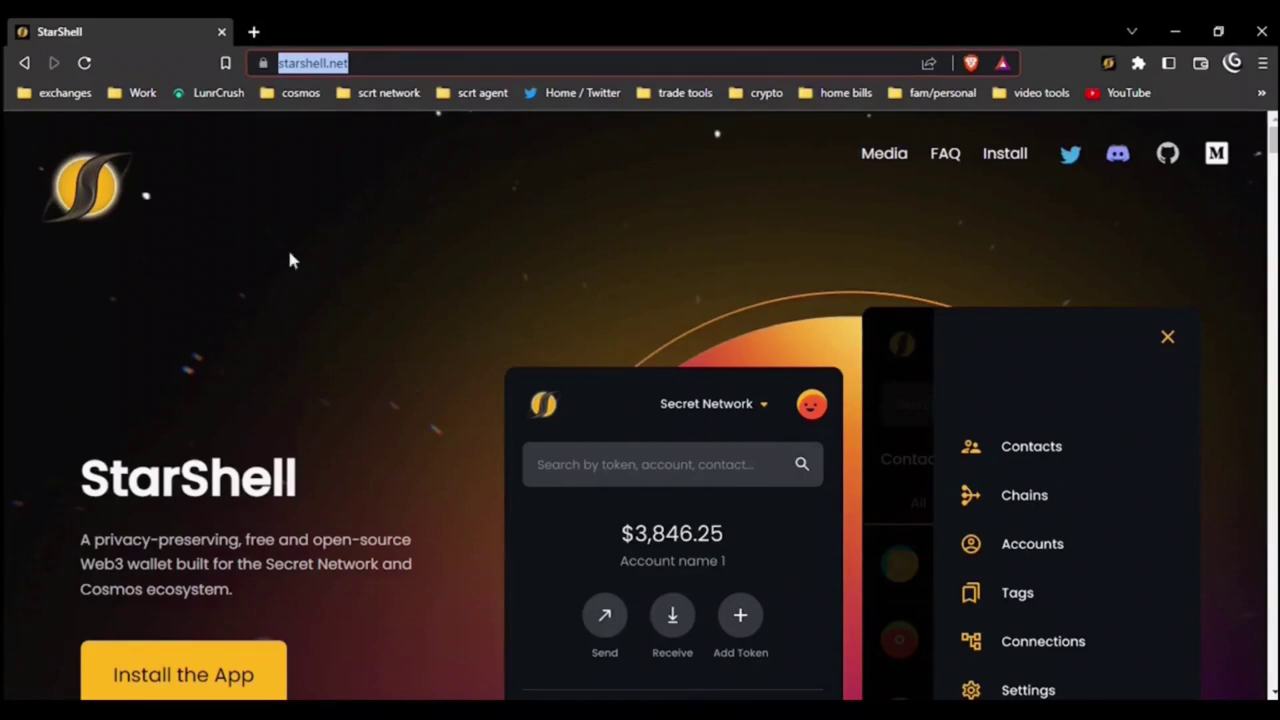
type("btn")
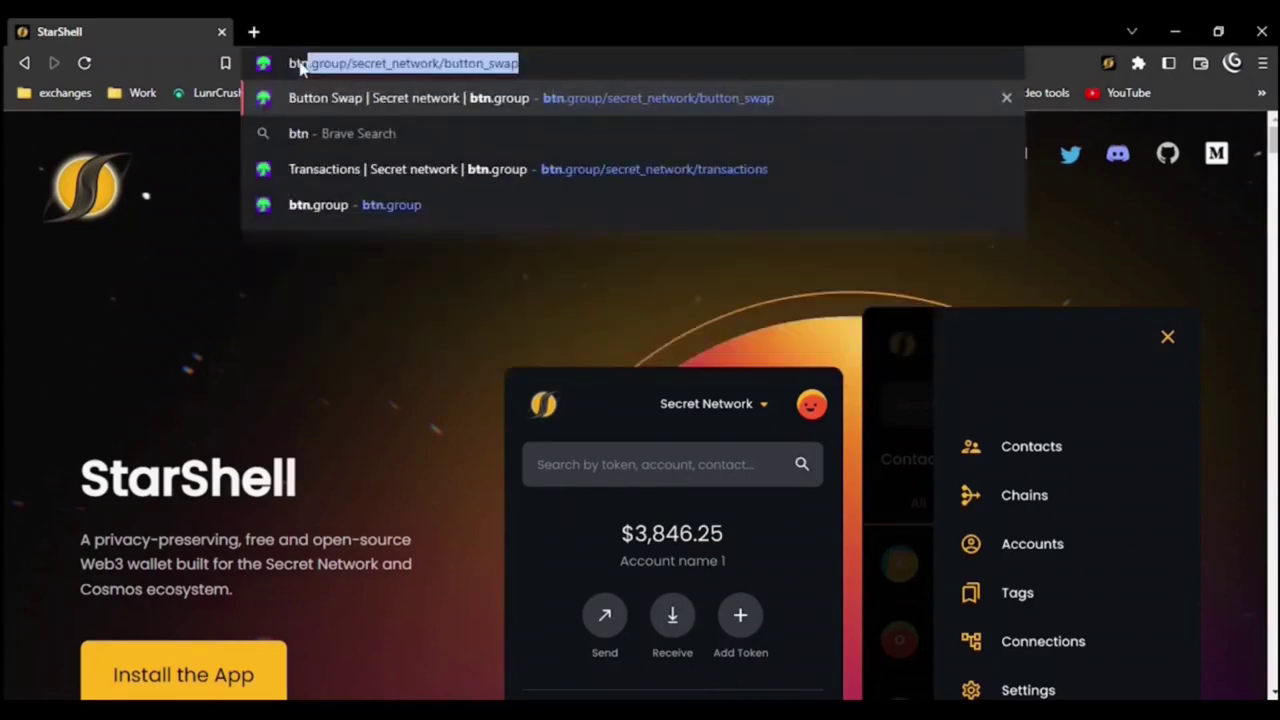
key("Return")
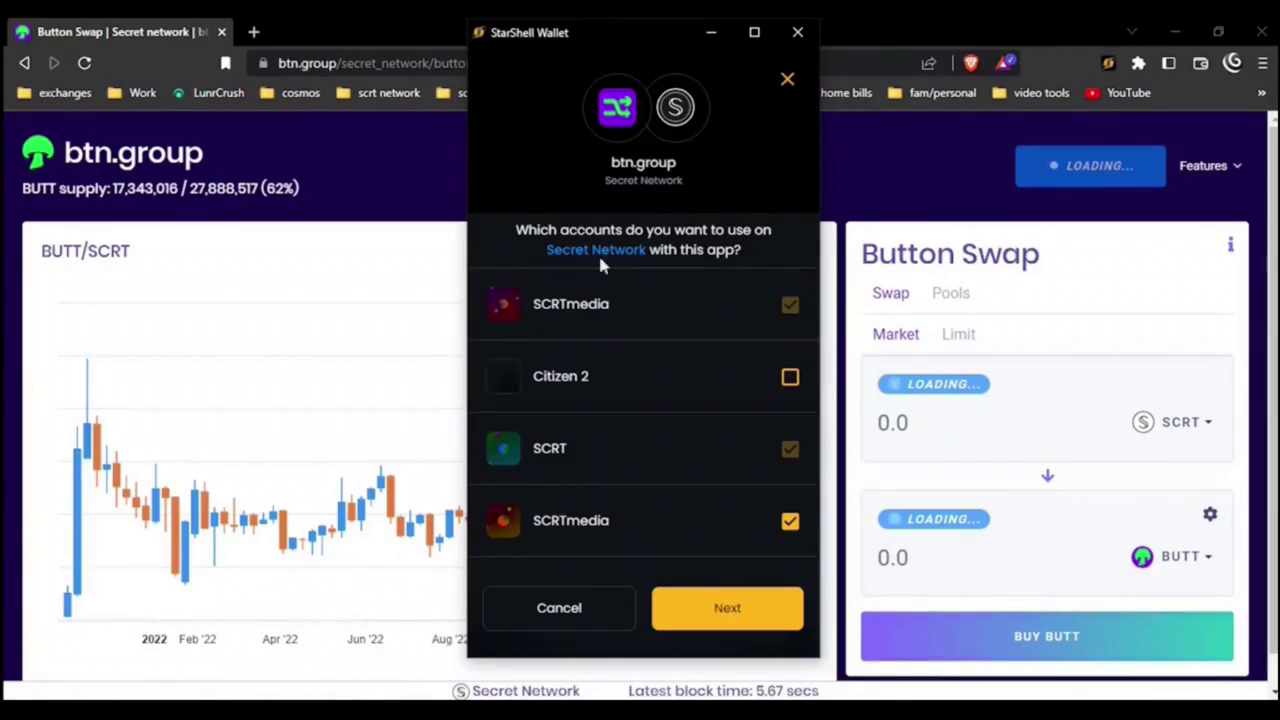
left_click(722, 612)
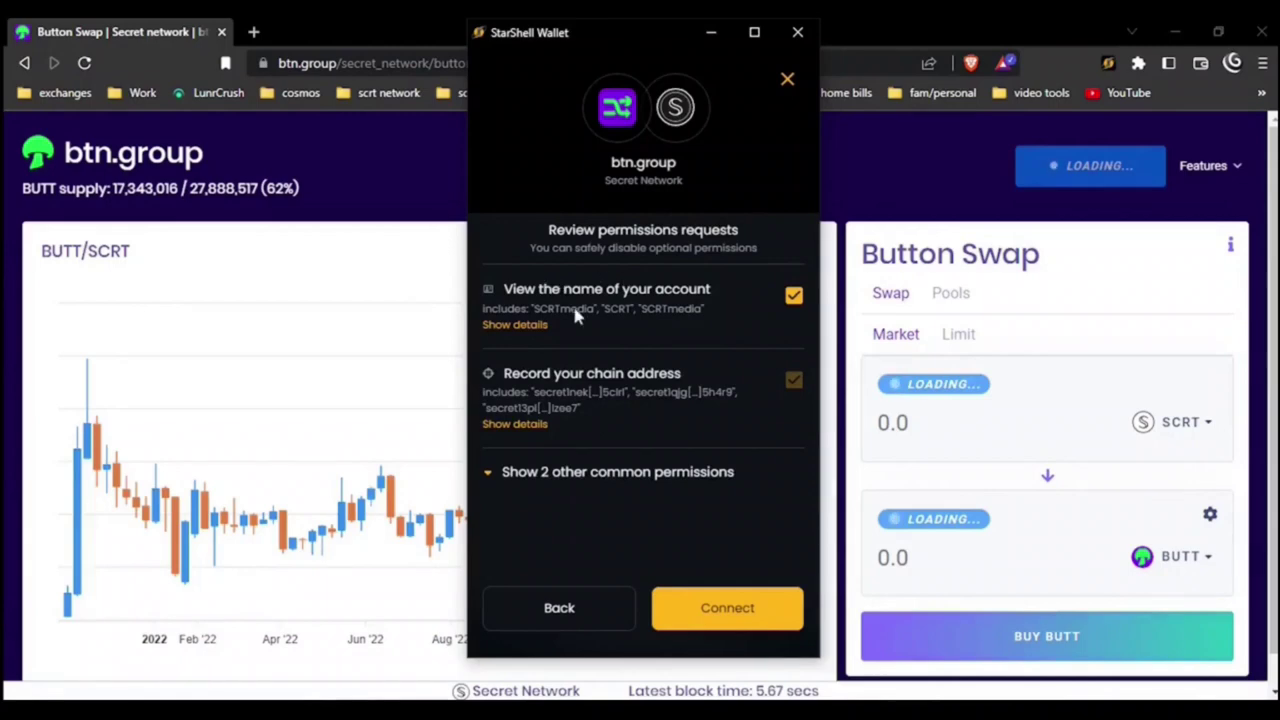
left_click(536, 325)
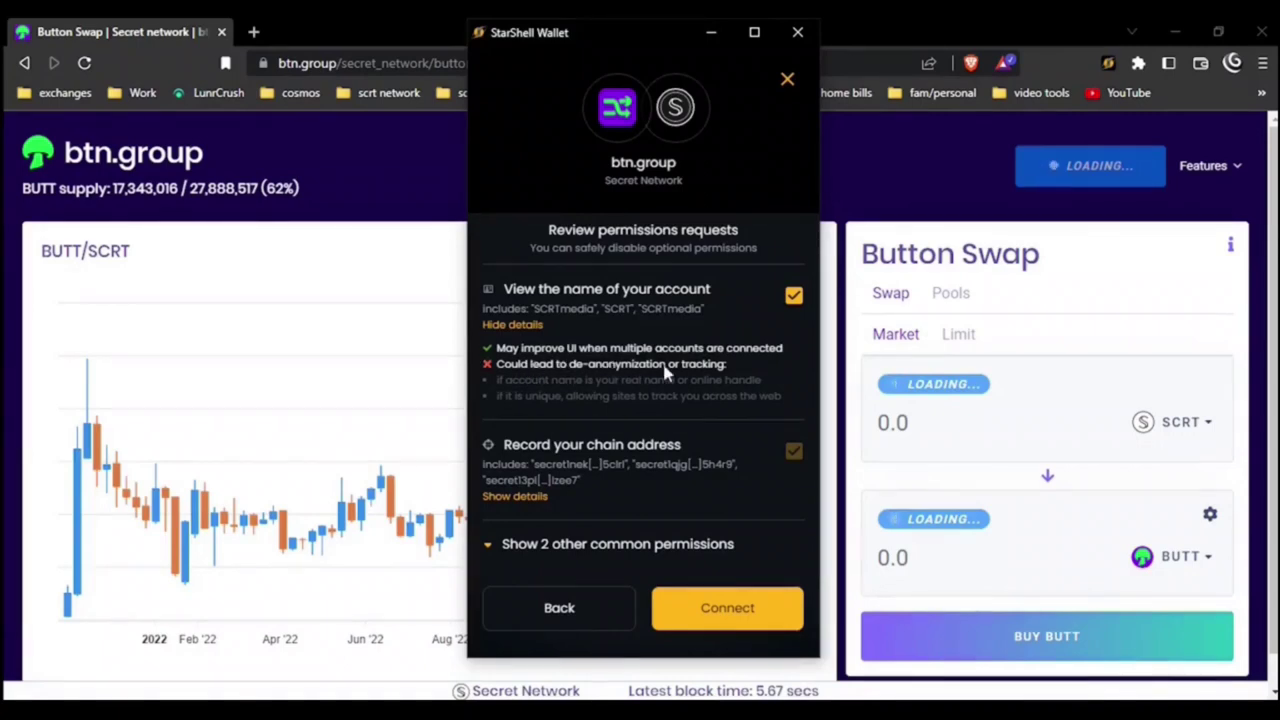
Step: Keep account-name sharing enabled, review the chain-address and other permission details, and connect btn.group
left_click(792, 298)
left_click(792, 298)
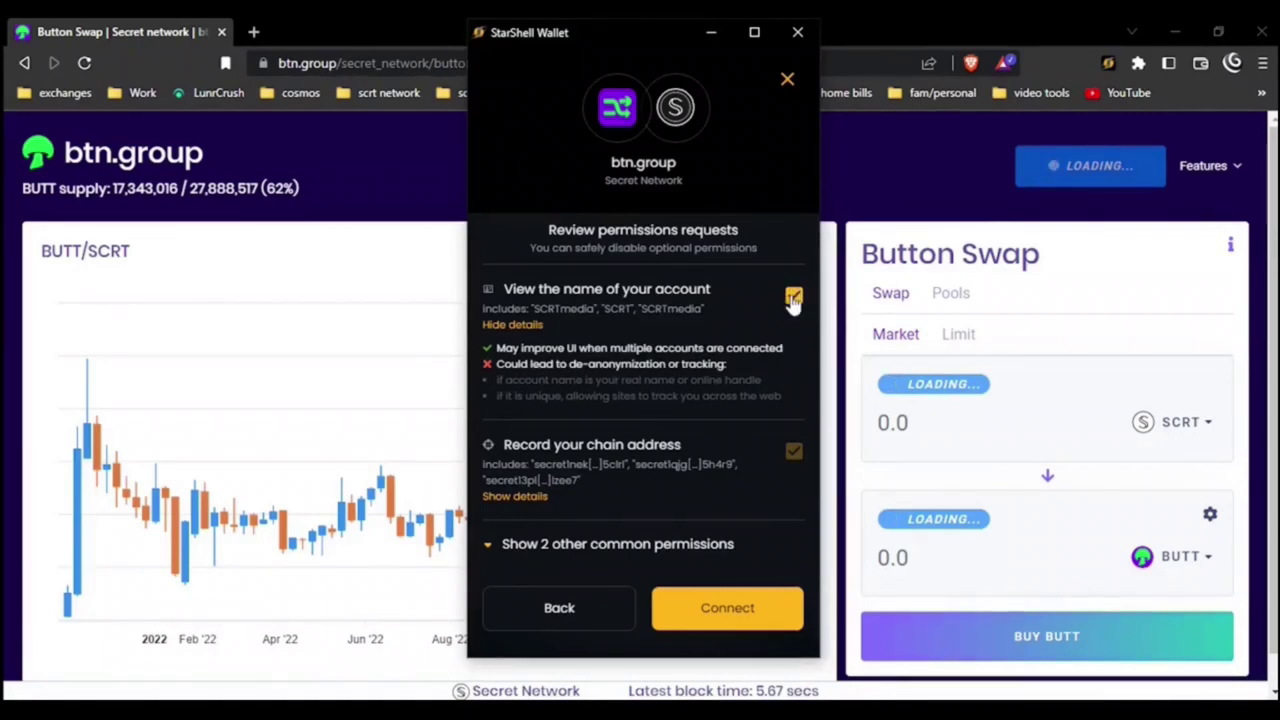
left_click(533, 496)
scroll(533, 496, "down", 1)
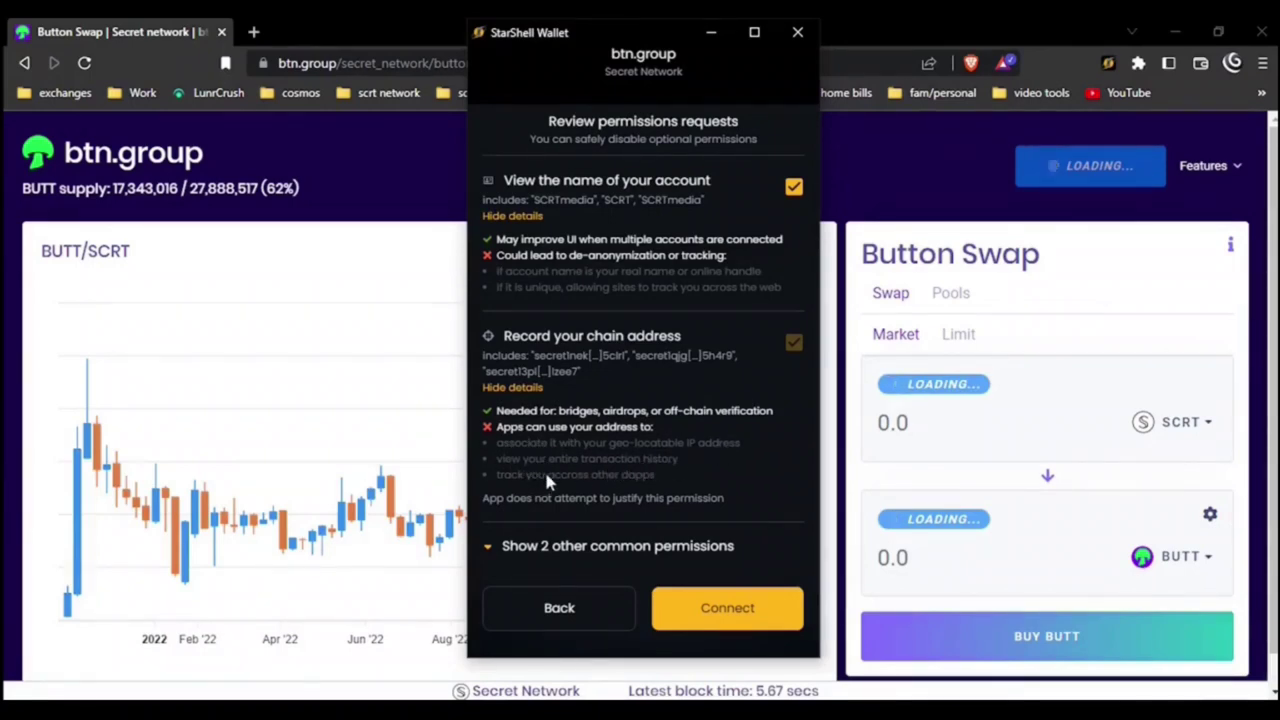
left_click(546, 548)
scroll(597, 470, "down", 1)
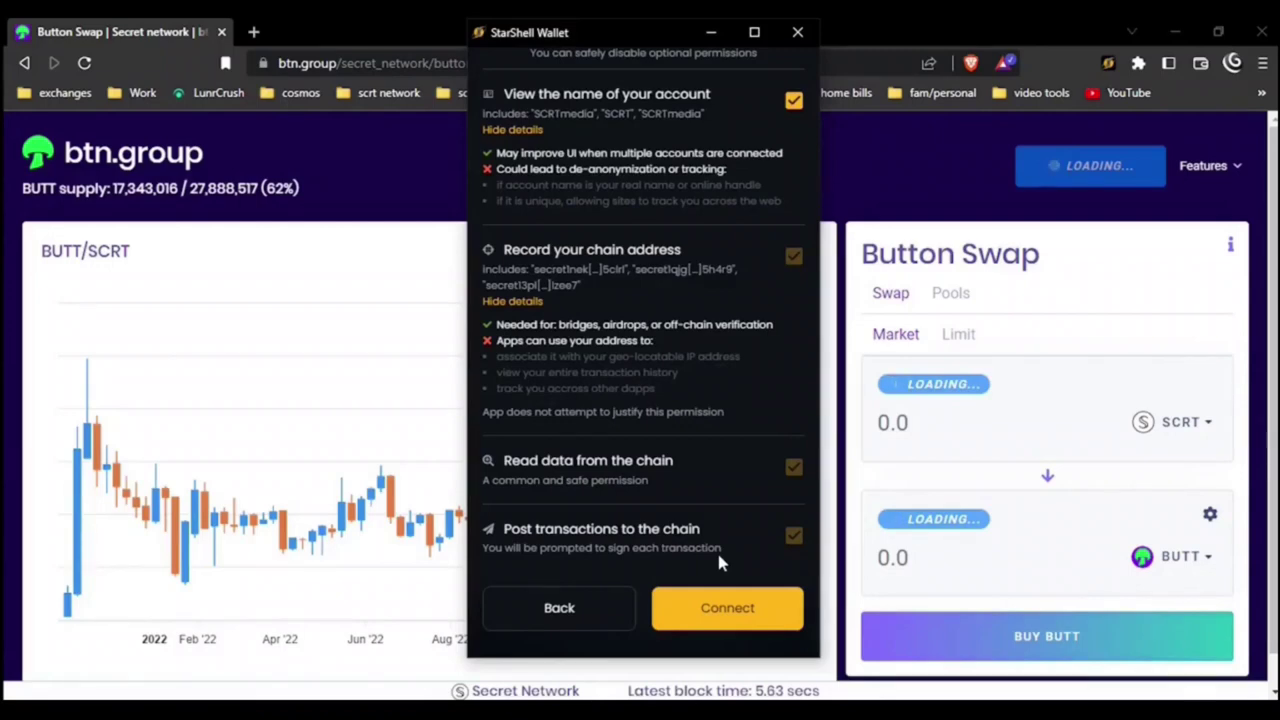
left_click(710, 600)
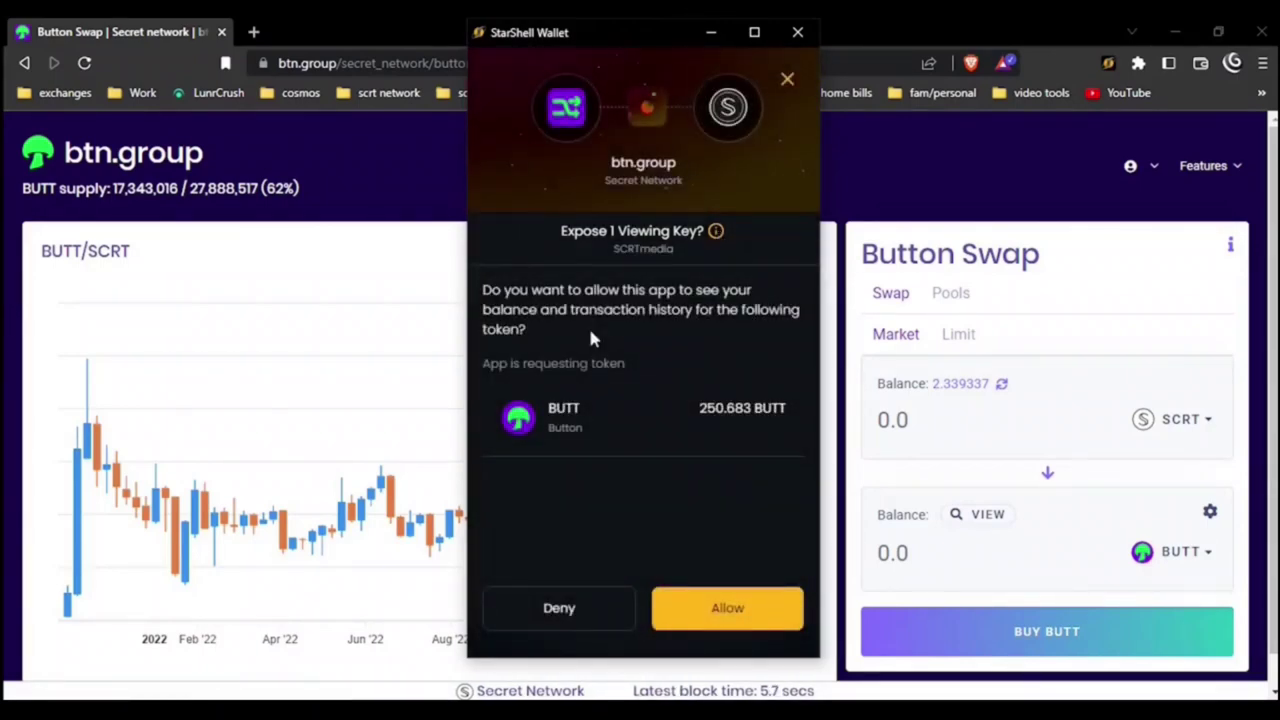
Step: Allow btn.group to show the BUTT balance, then pop StarShell out into its own window
left_click(691, 607)
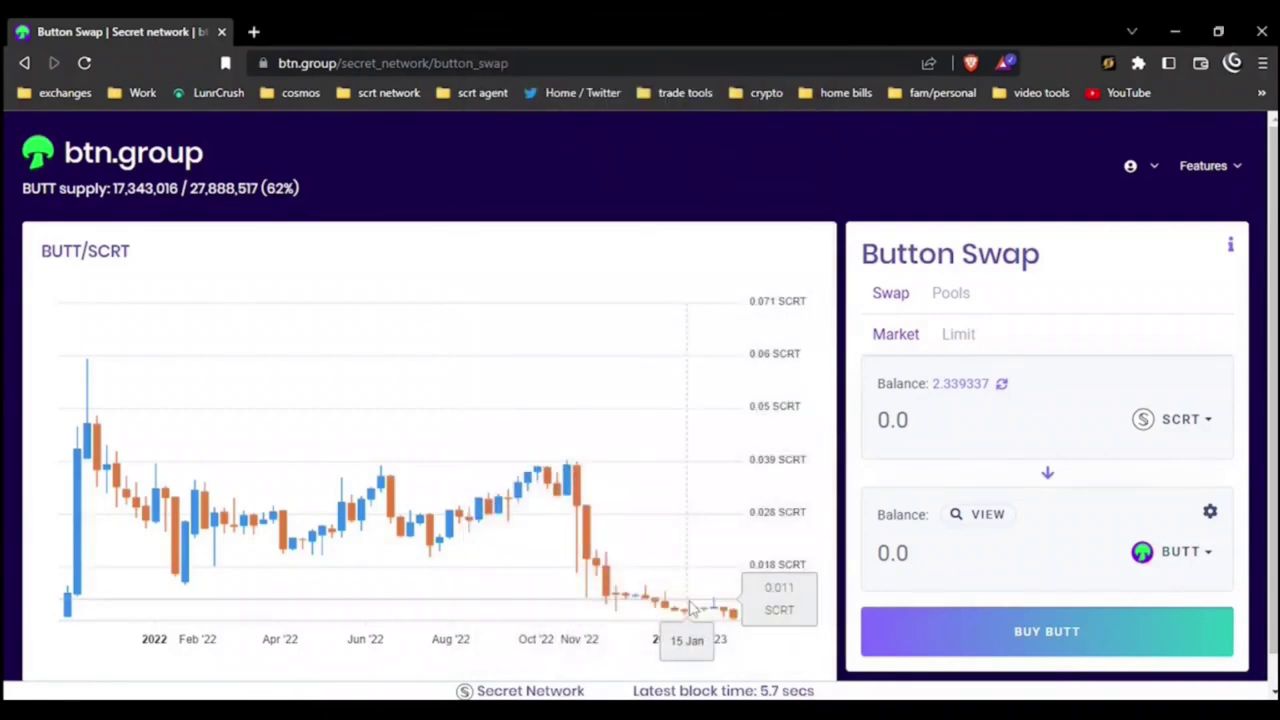
left_click(986, 514)
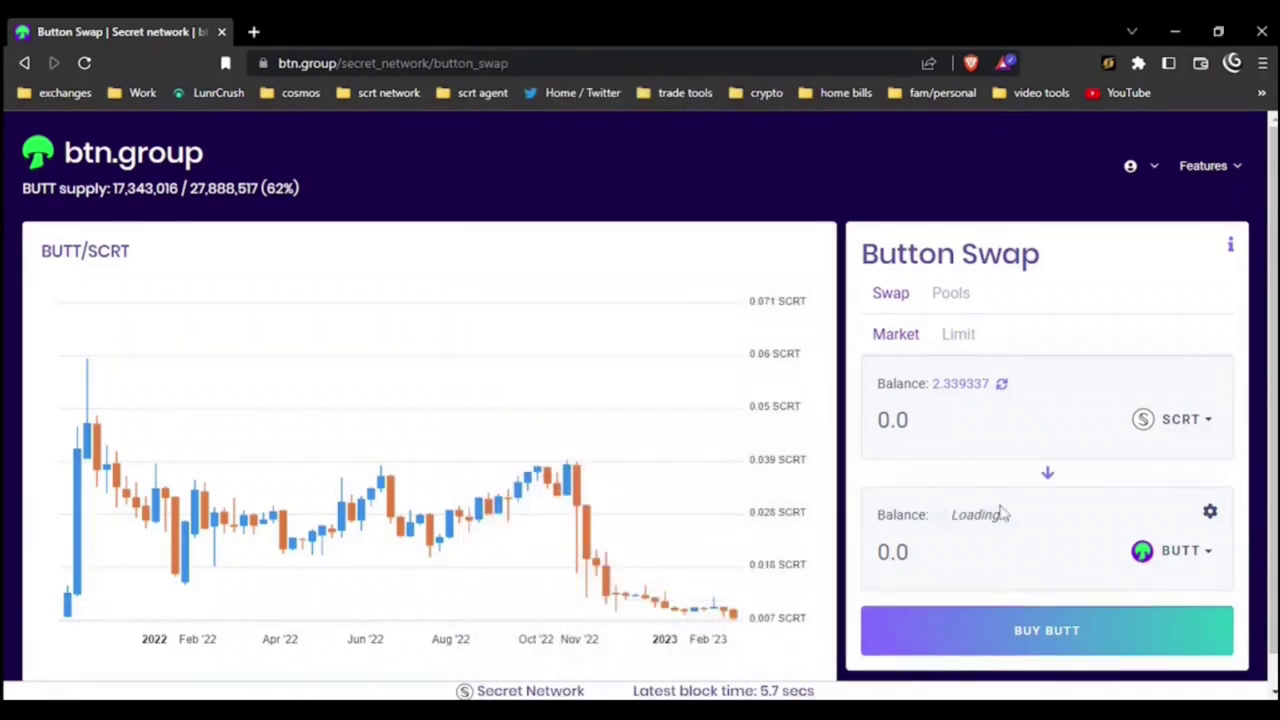
left_click(1107, 66)
left_click(1072, 604)
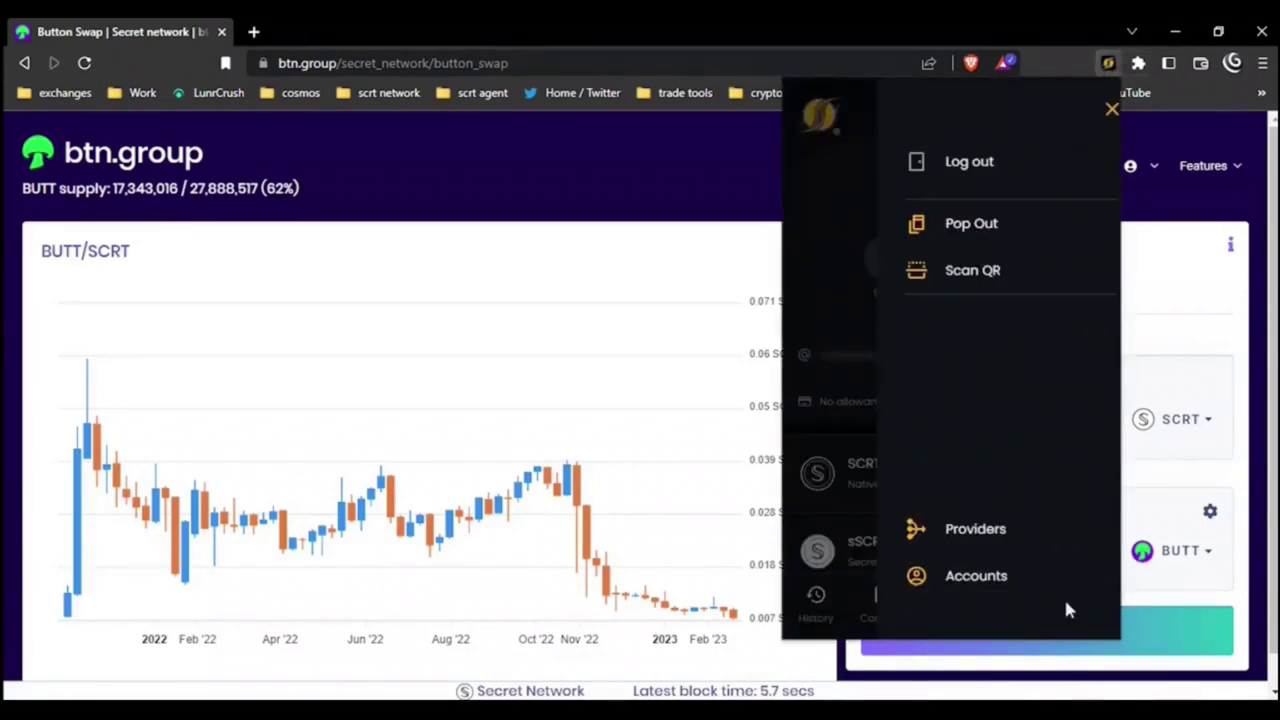
left_click(955, 226)
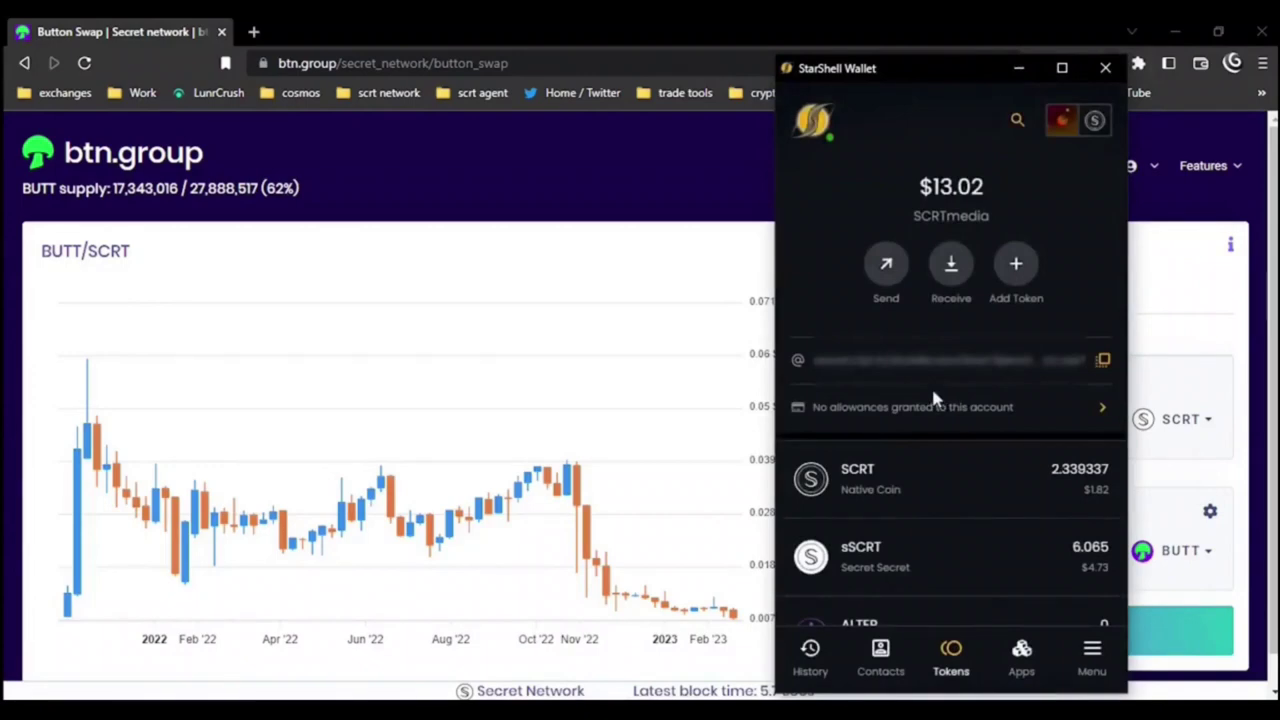
left_click(699, 272)
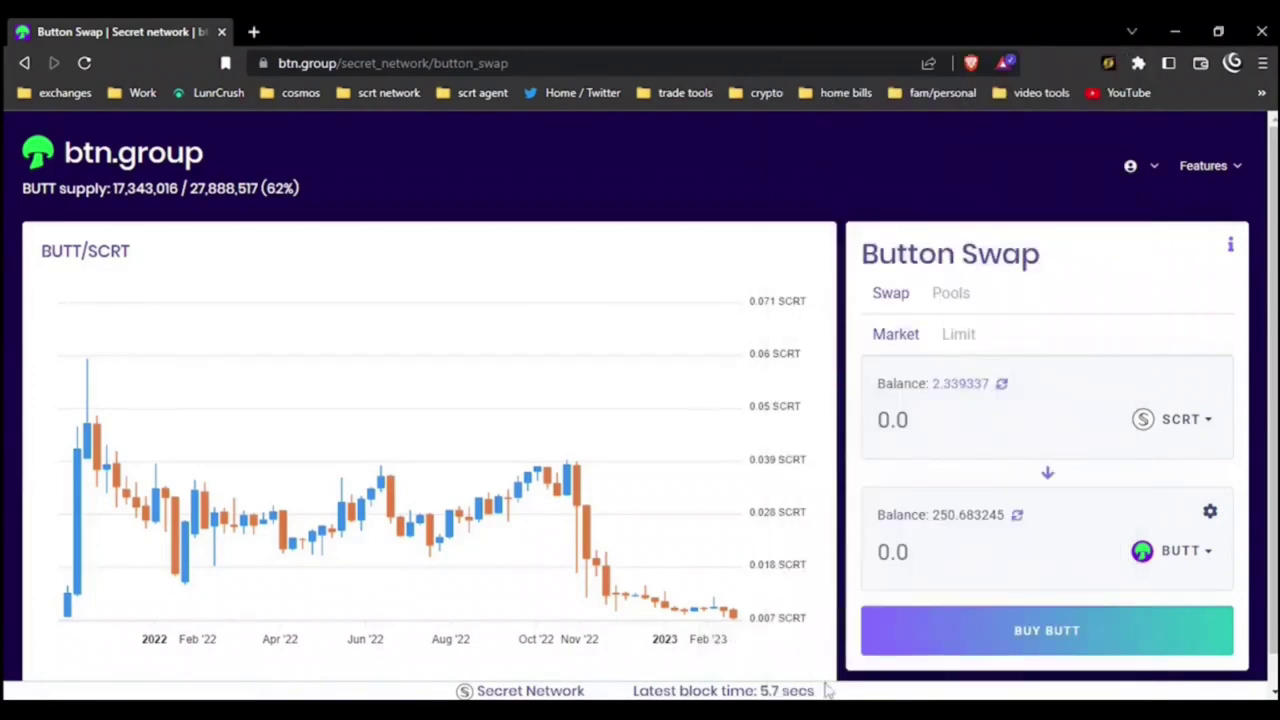
key("alt+Tab")
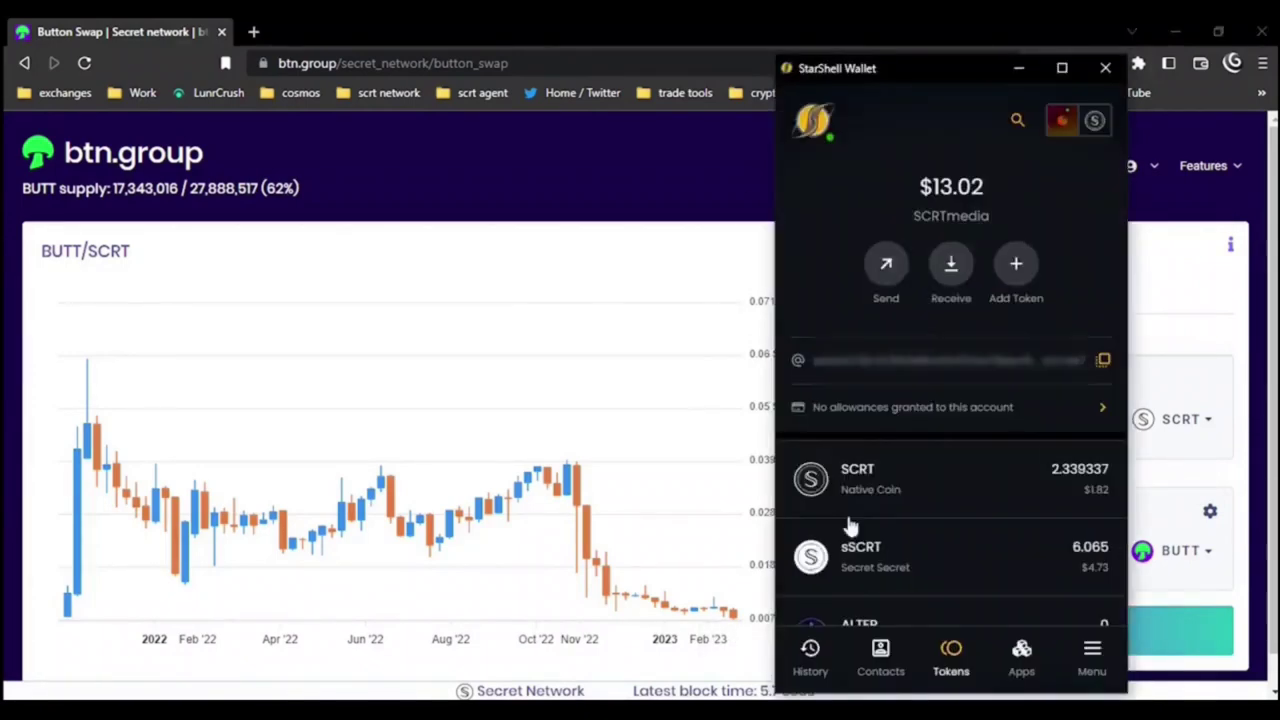
Step: Request the 0.1 SCRT StarShell Courtesy fee allowance, then return to the token overview and swap page
left_click(916, 422)
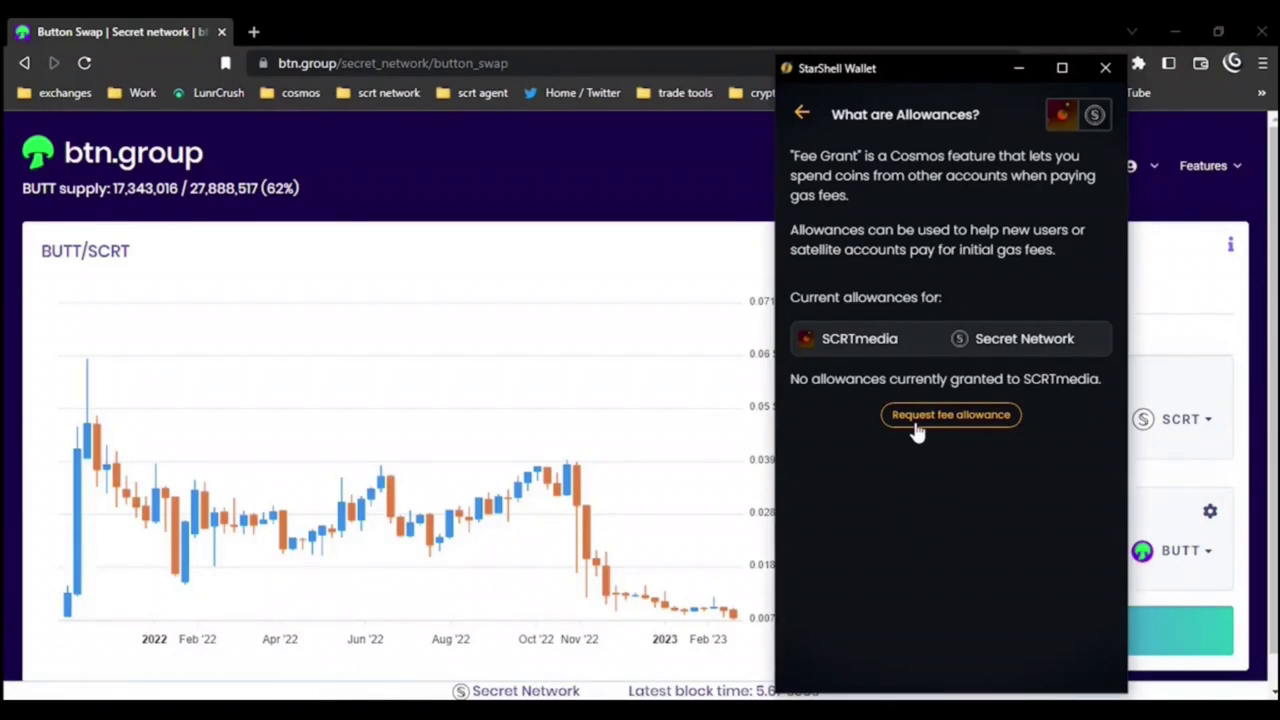
left_click(914, 422)
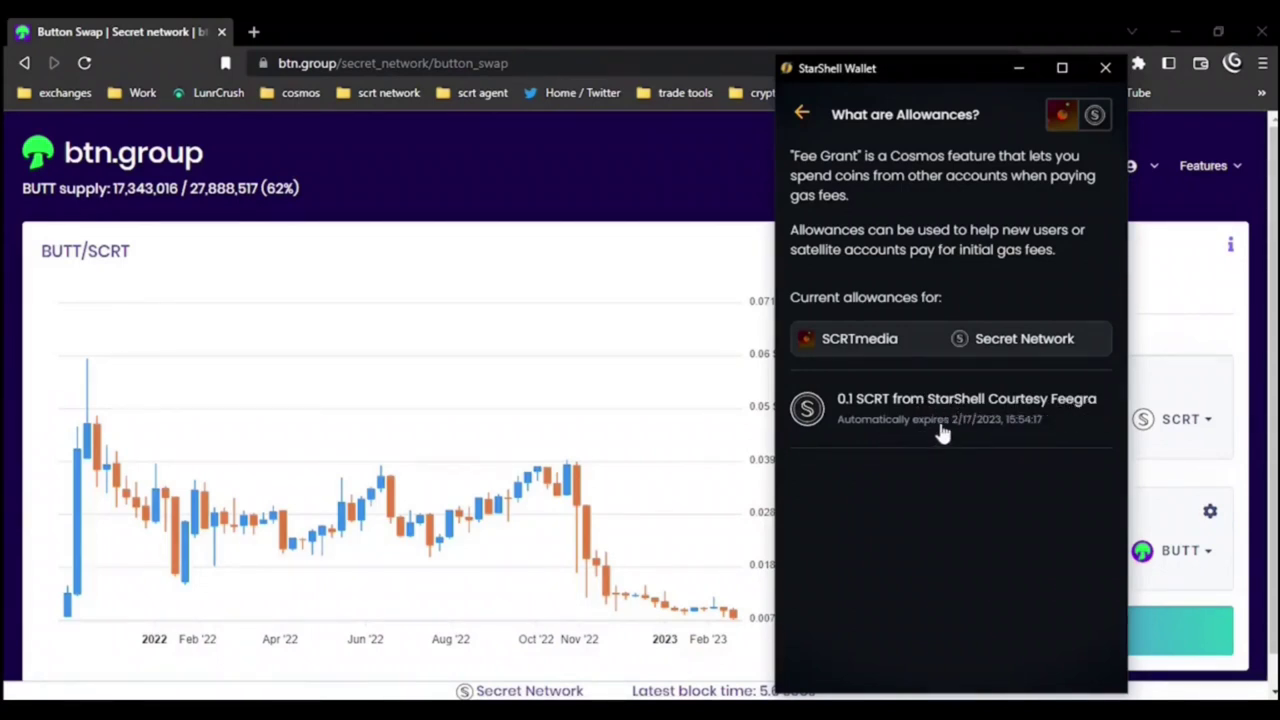
left_click(800, 118)
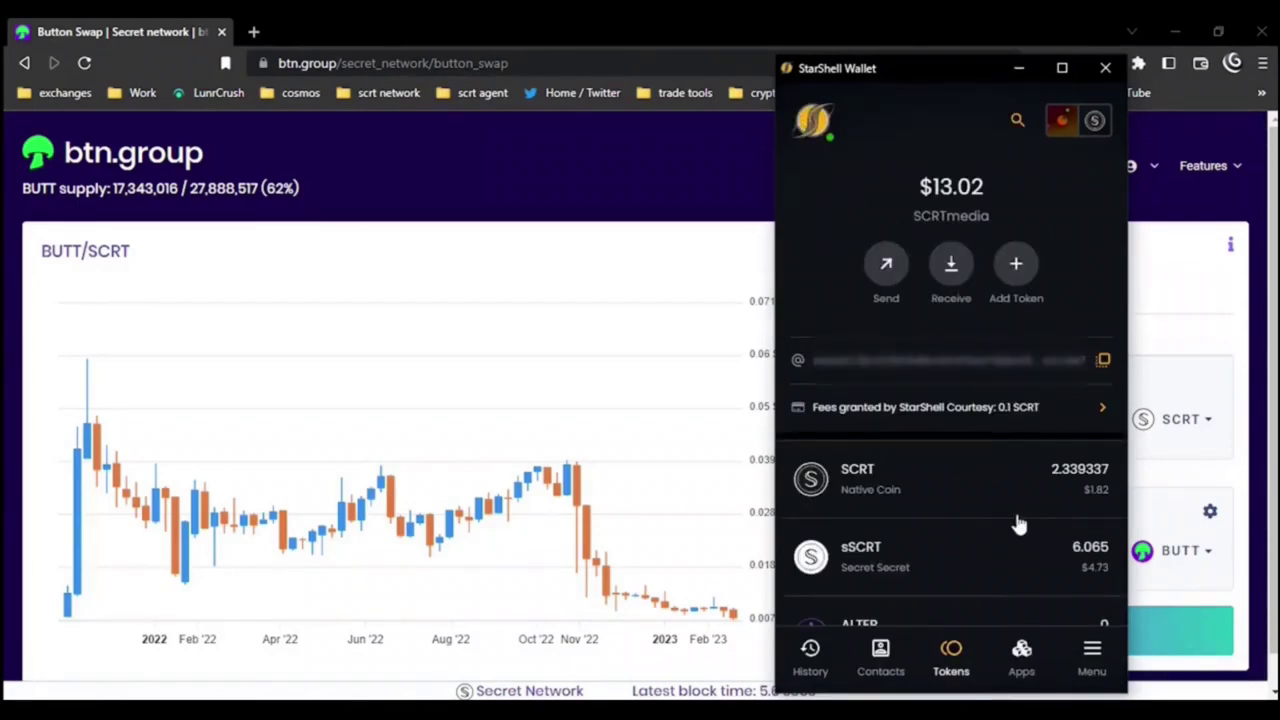
left_click(1183, 278)
Step: Choose sSCRT as the token to sell, allow its balance, and submit 1 sSCRT to buy BUTT
left_click(1183, 428)
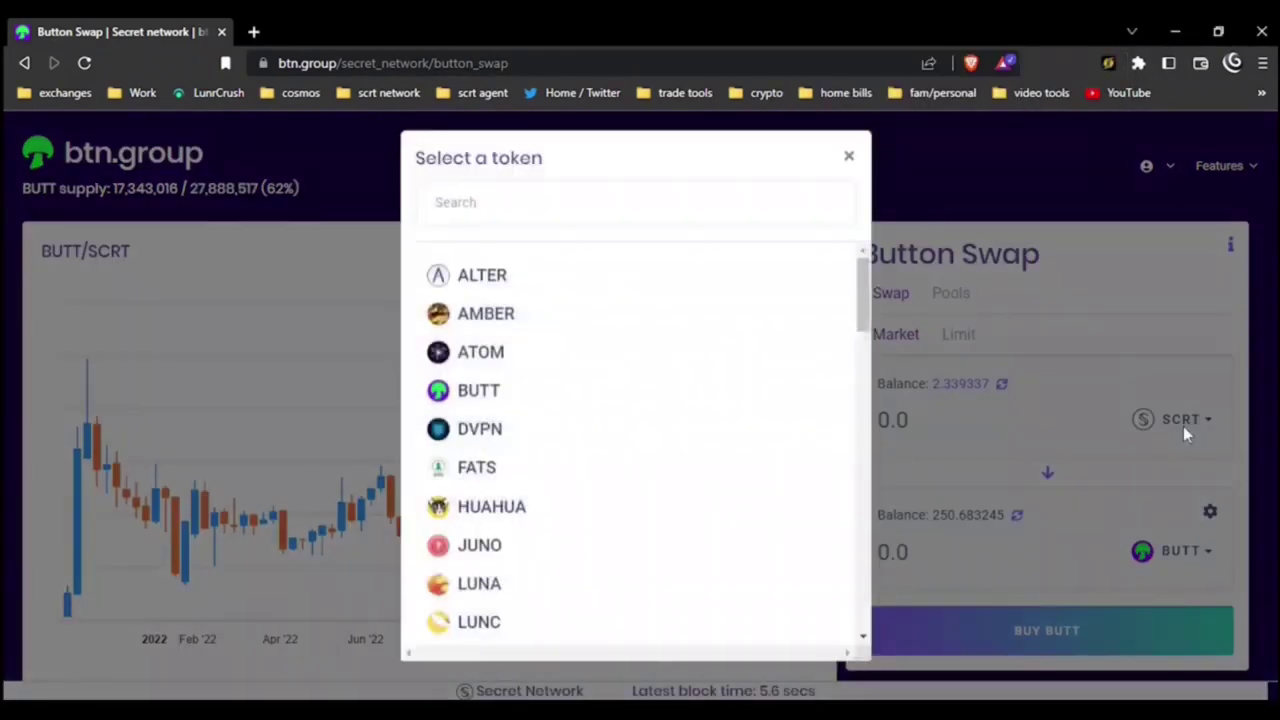
type("ss")
left_click(445, 398)
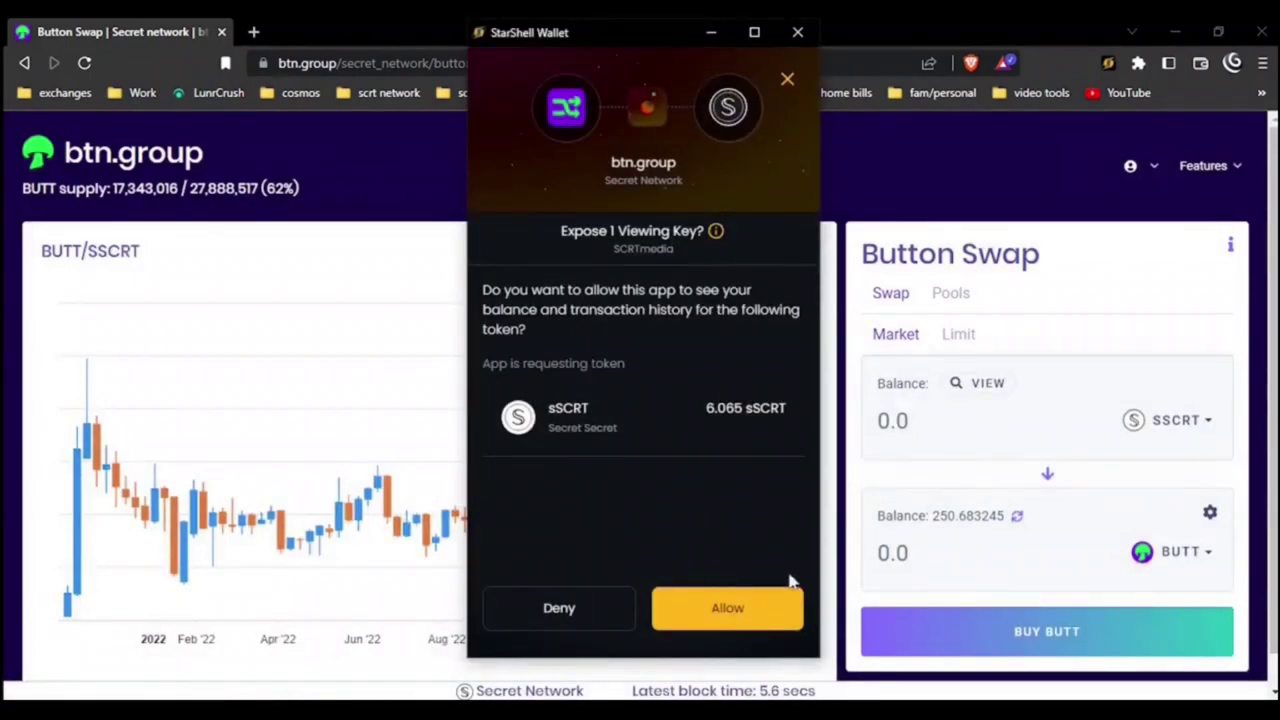
left_click(758, 607)
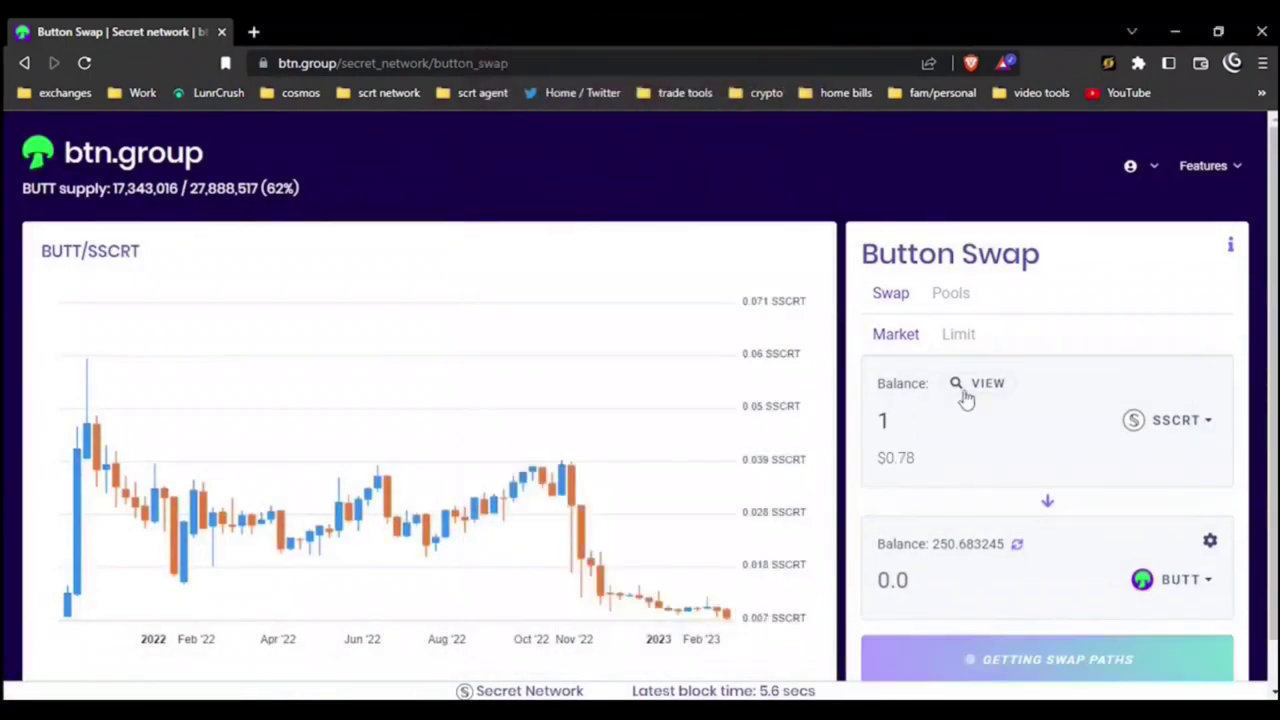
scroll(965, 397, "down", 2)
left_click(983, 505)
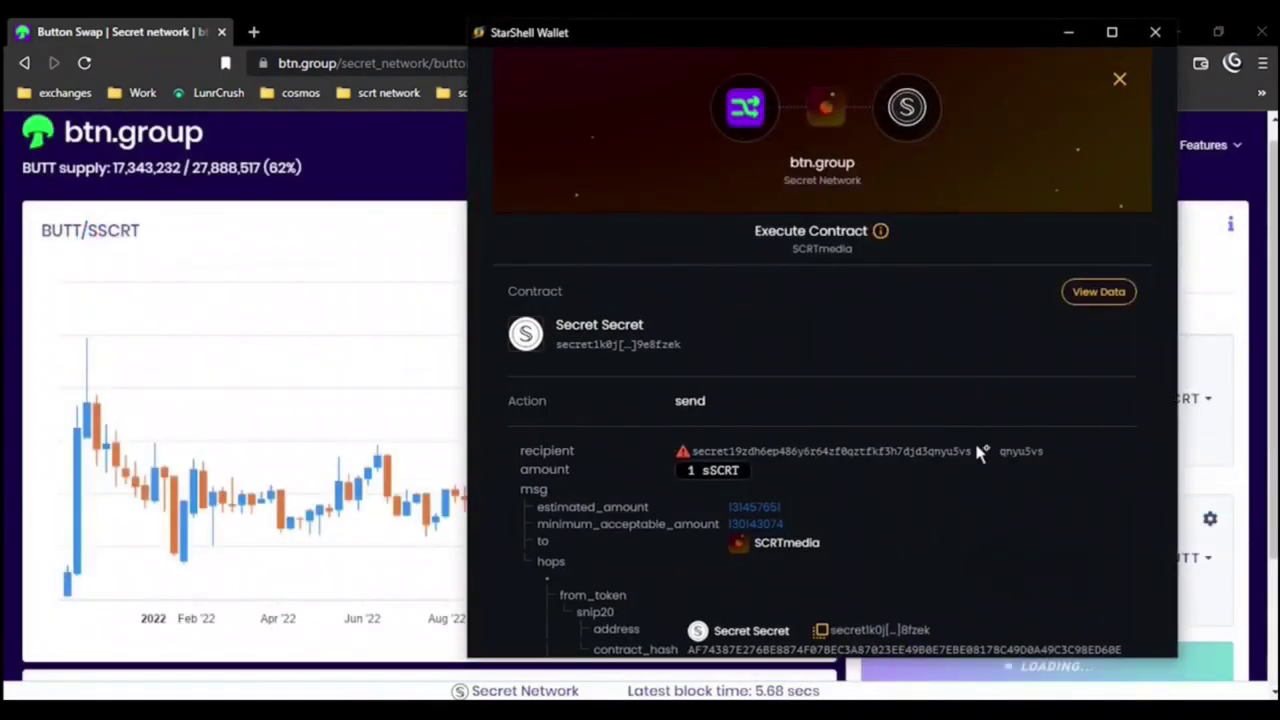
Step: Approve the Execute Contract swap in StarShell and view the wallet's transaction History
scroll(975, 425, "down", 5)
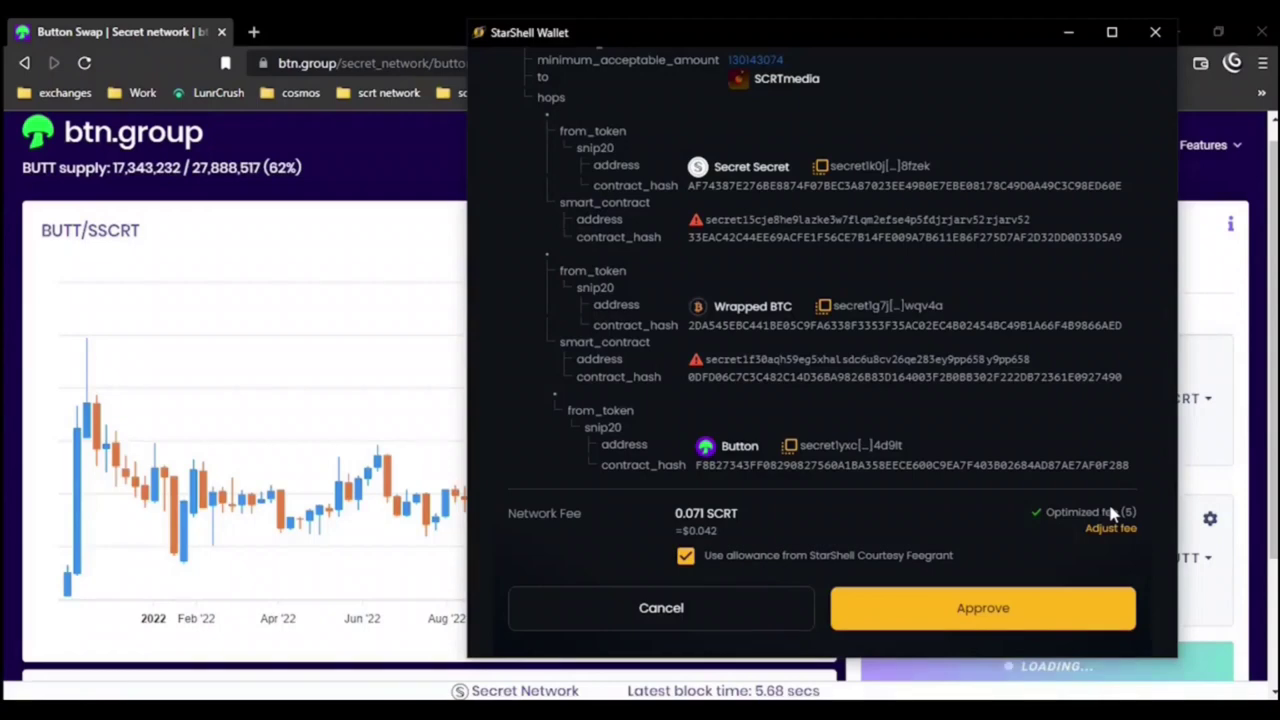
left_click(983, 608)
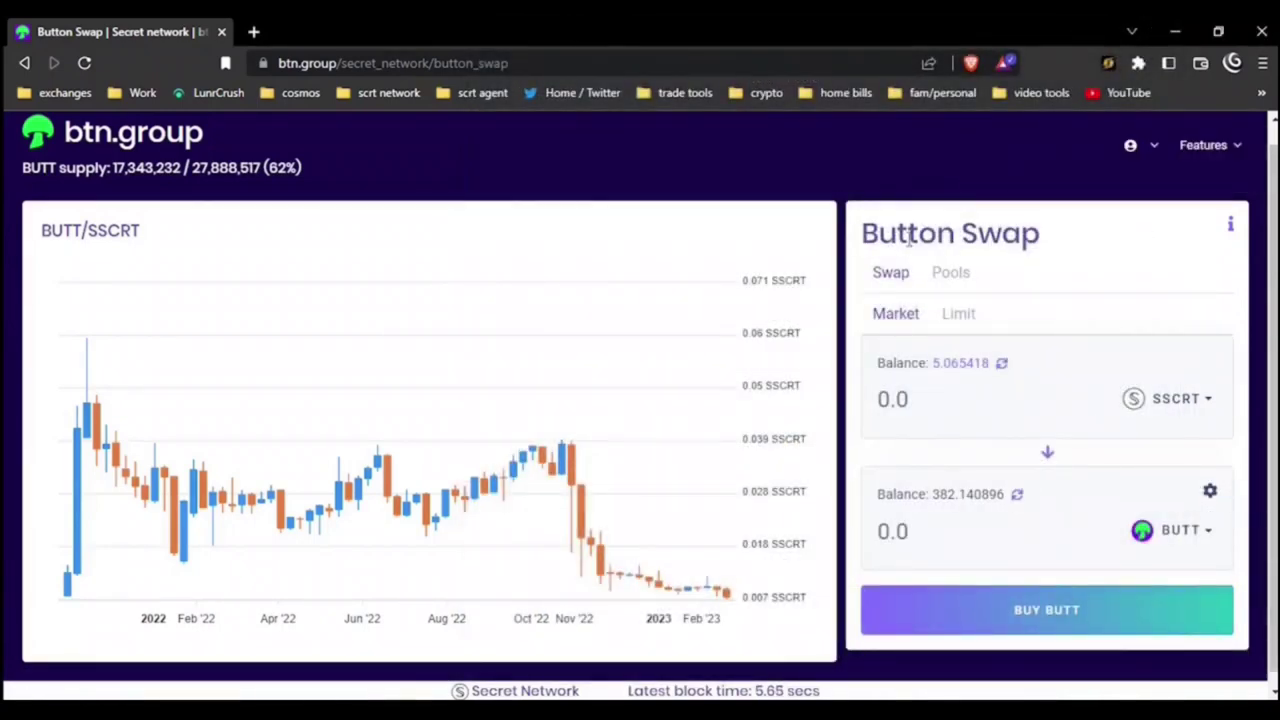
left_click(814, 652)
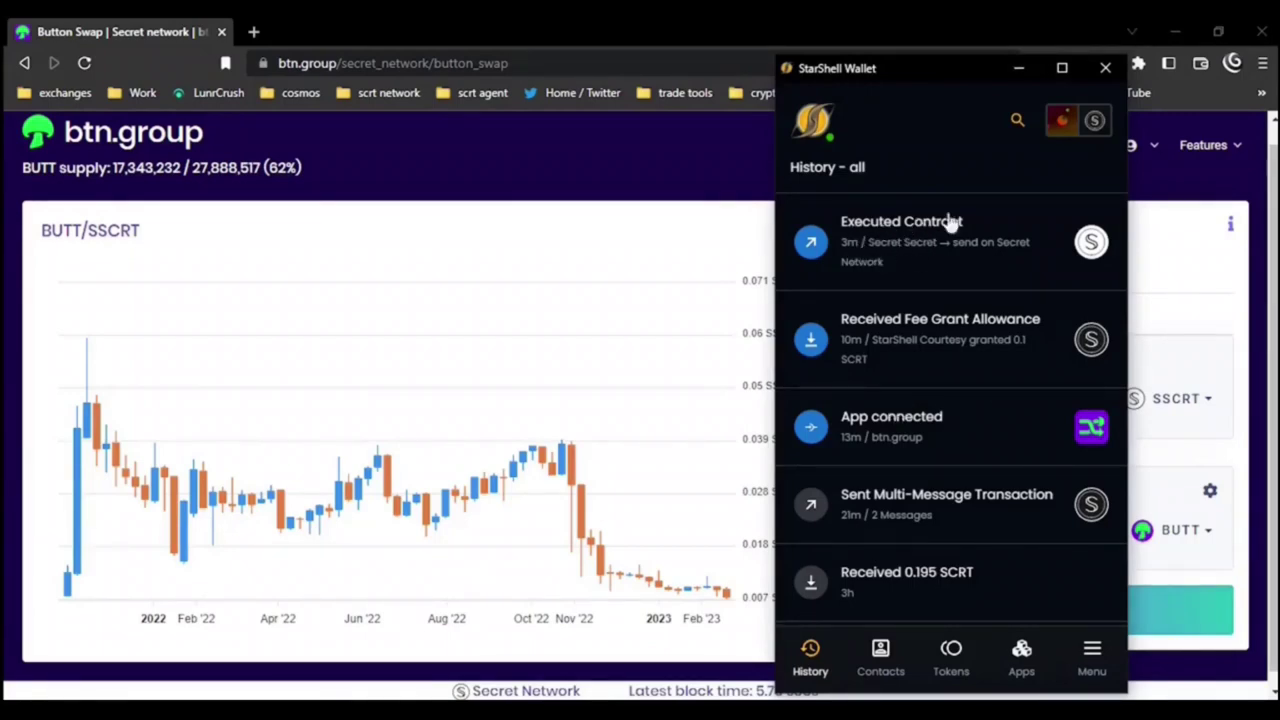
Step: Check Button Swap's two shared viewing keys and its disconnect screen without revoking, returning to Apps
left_click(1024, 655)
left_click(883, 310)
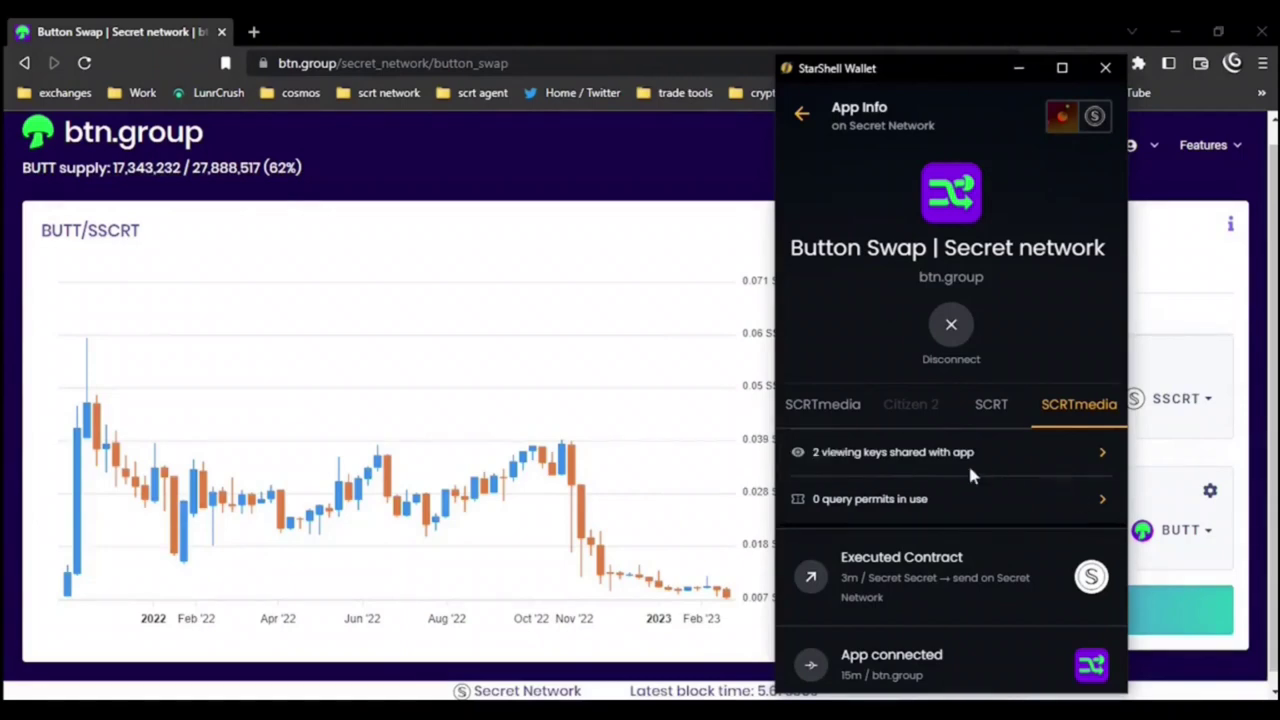
left_click(848, 455)
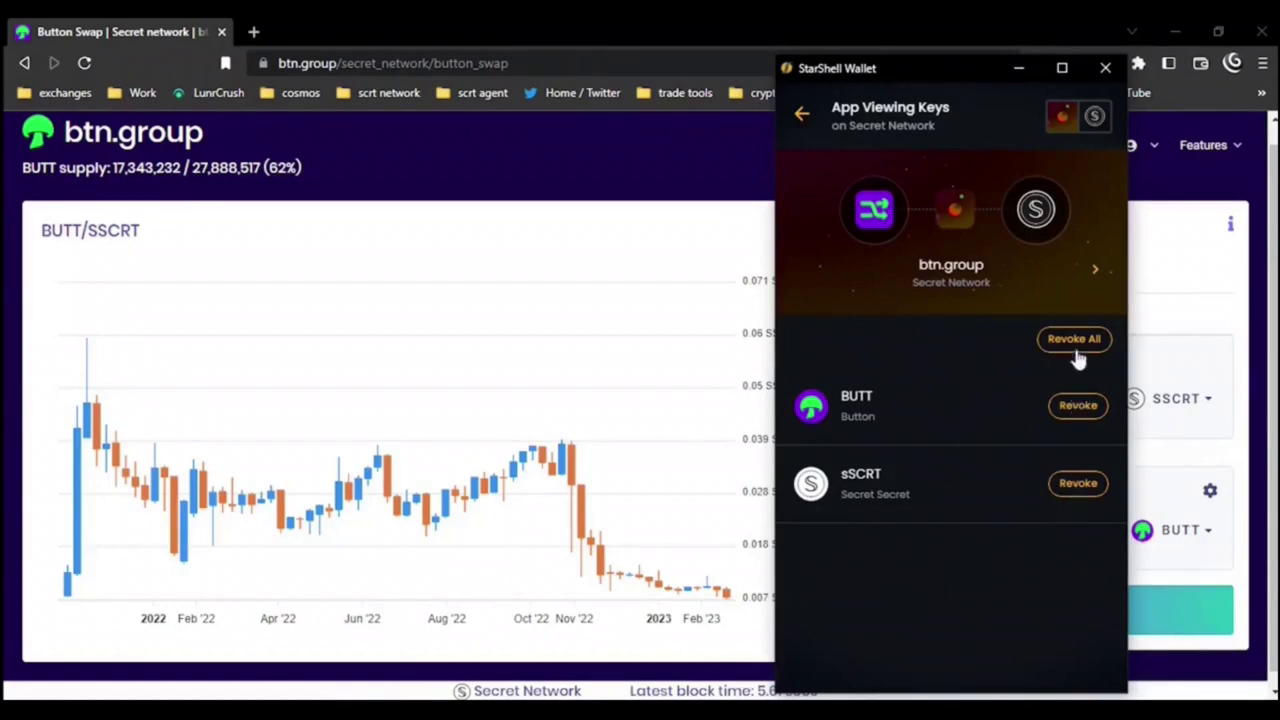
left_click(802, 114)
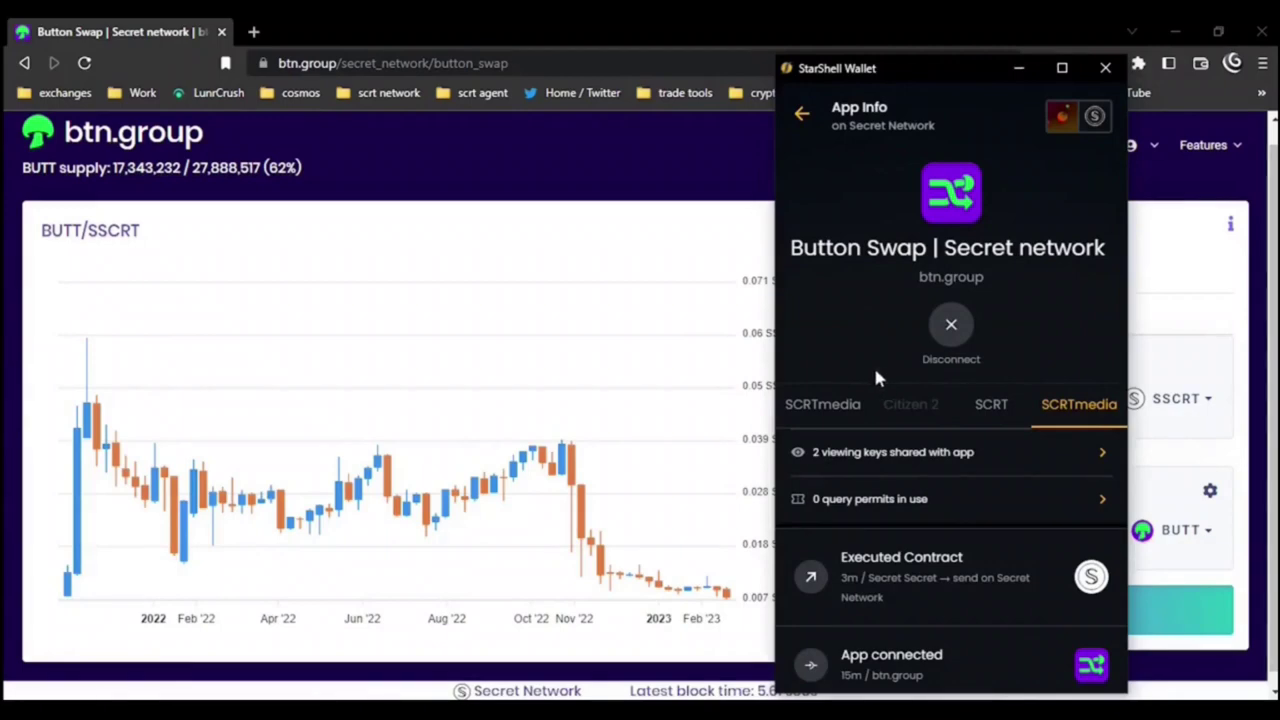
left_click(951, 326)
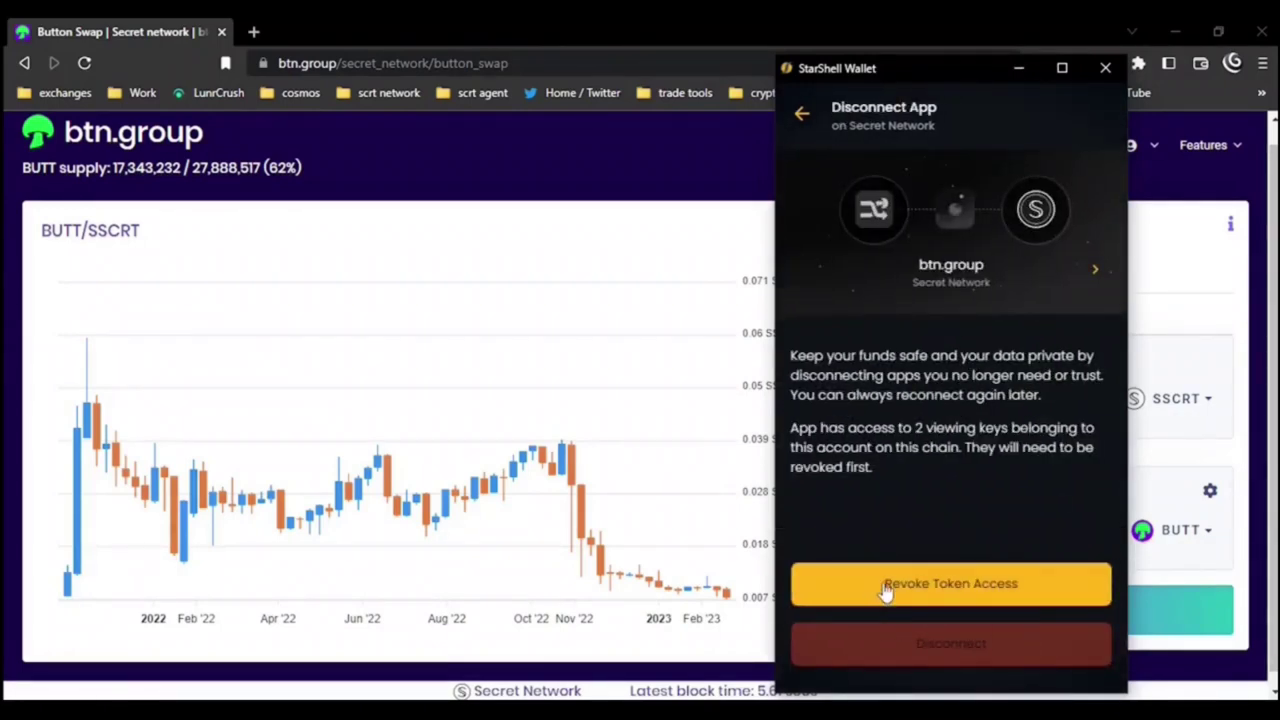
left_click(801, 117)
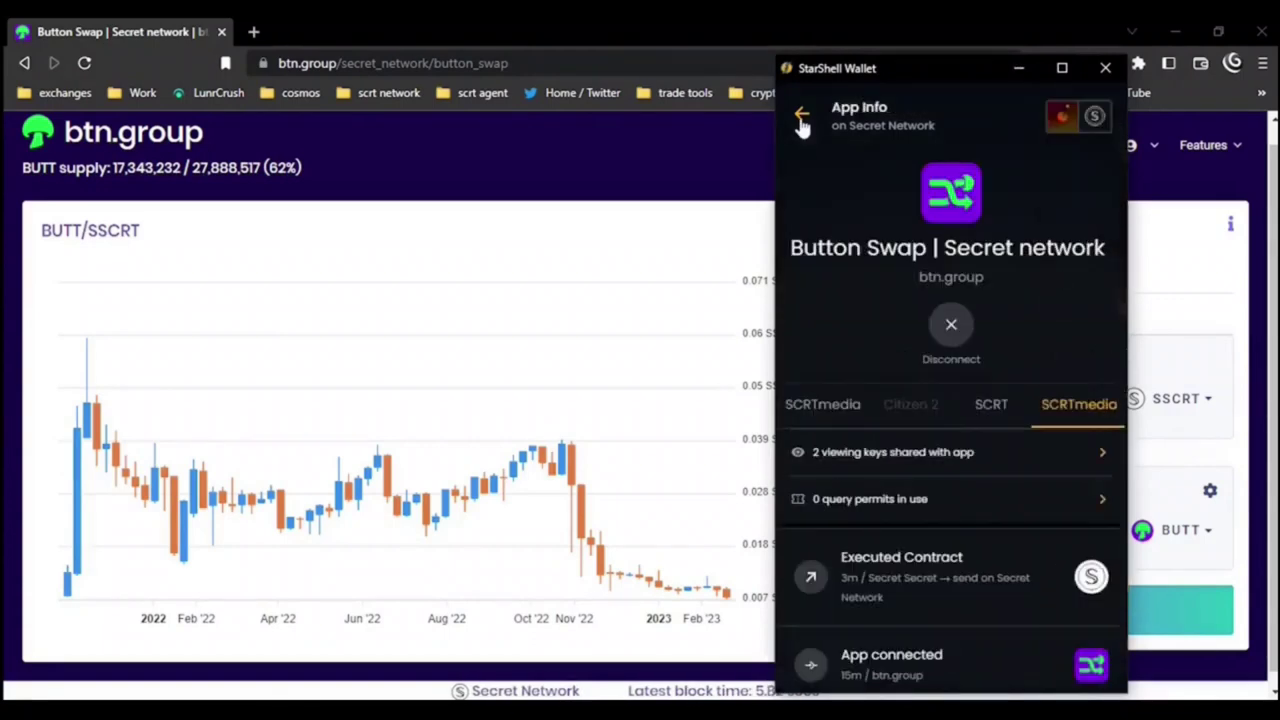
left_click(803, 115)
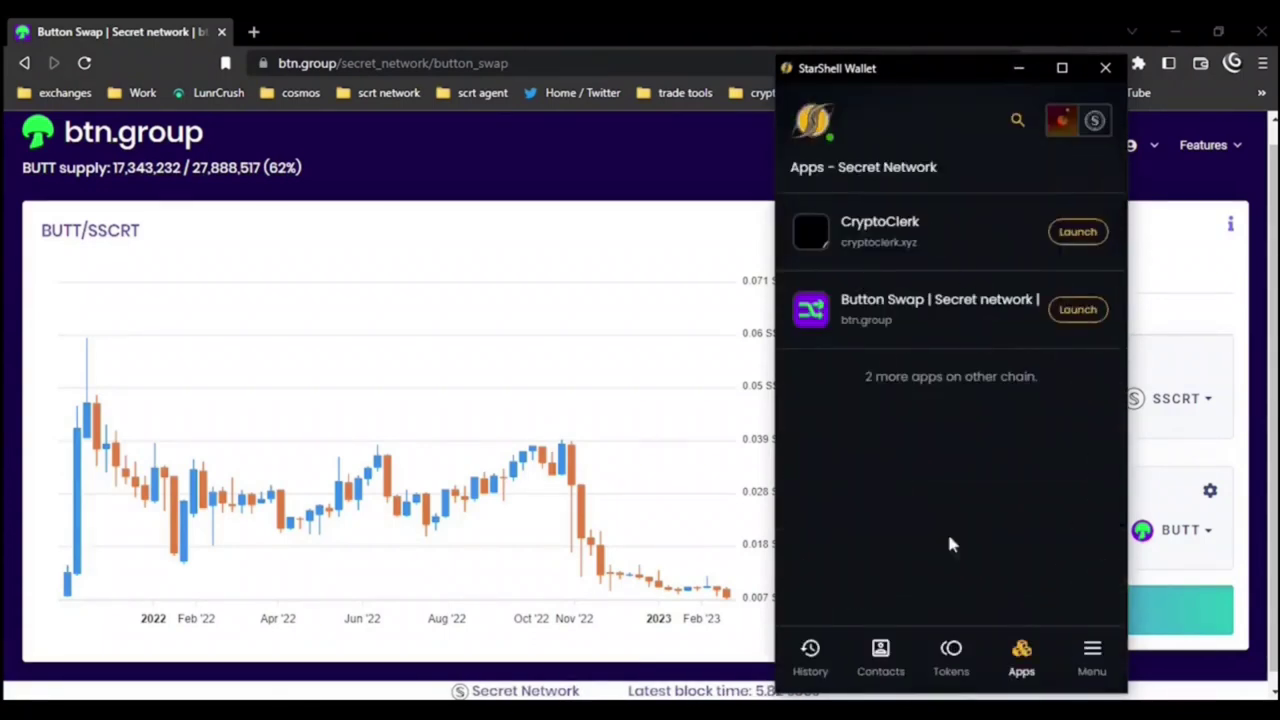
Step: Open the sSCRT token and view its viewing key's visibility settings
left_click(951, 655)
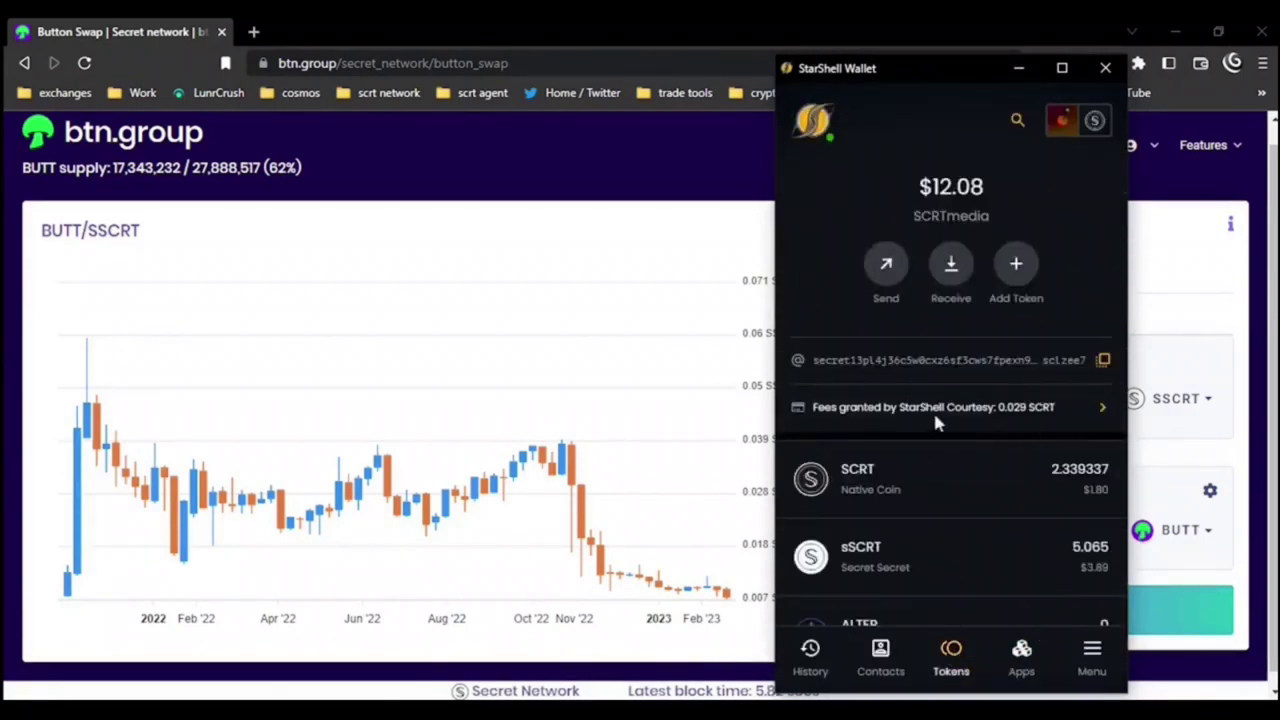
scroll(886, 491, "down", 1)
left_click(857, 460)
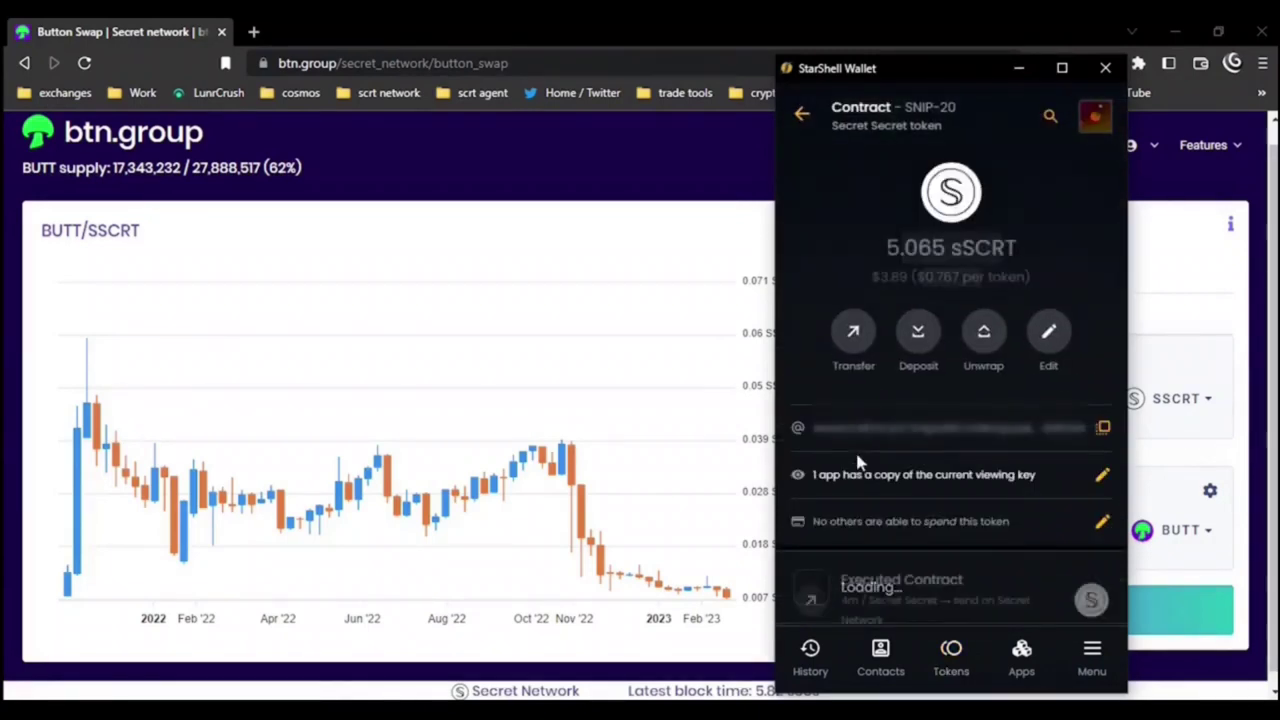
left_click(975, 481)
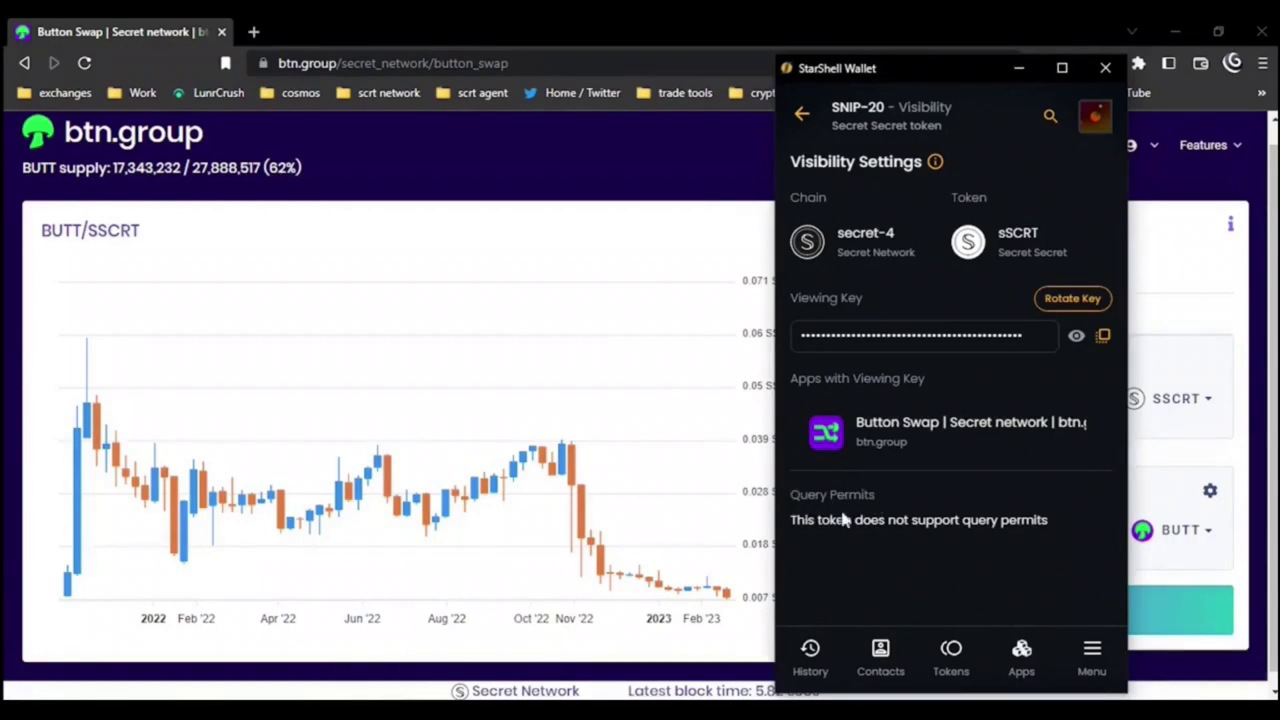
left_click(801, 113)
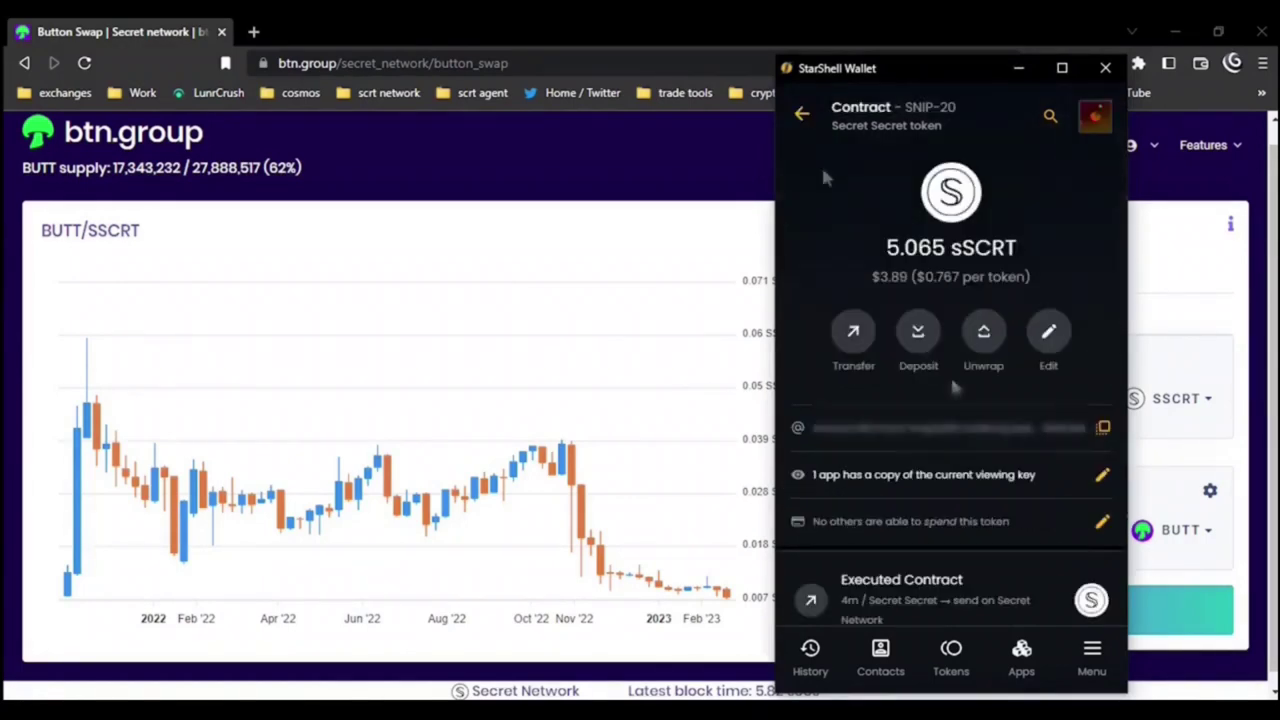
Step: Scroll through sSCRT's recent transaction history, then open the wallet search
scroll(950, 400, "down", 2)
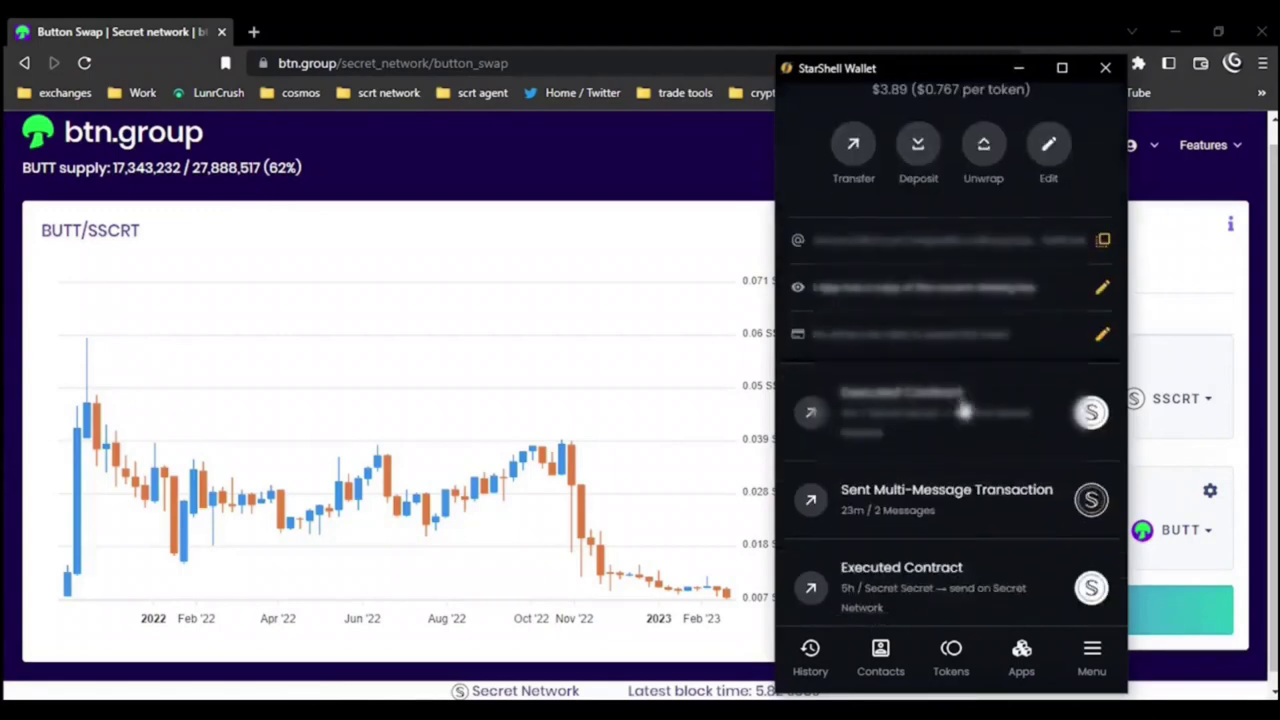
scroll(955, 510, "down", 1)
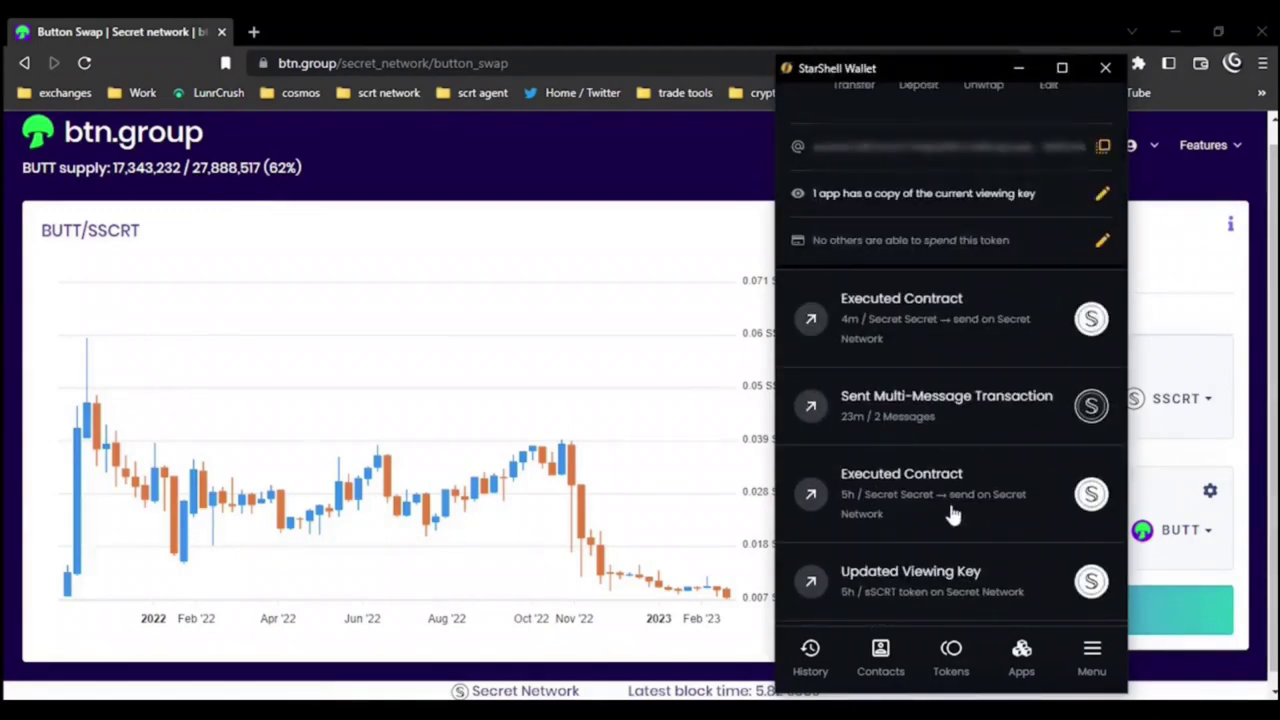
scroll(953, 514, "up", 3)
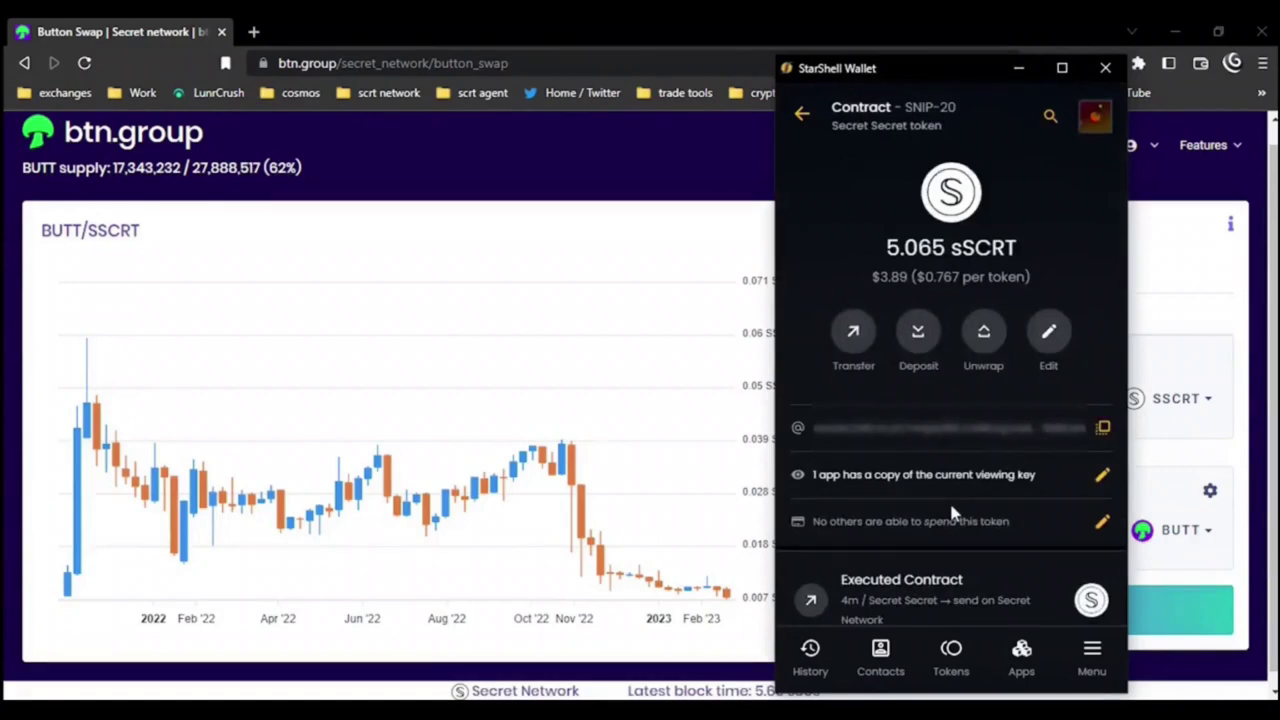
left_click(1050, 116)
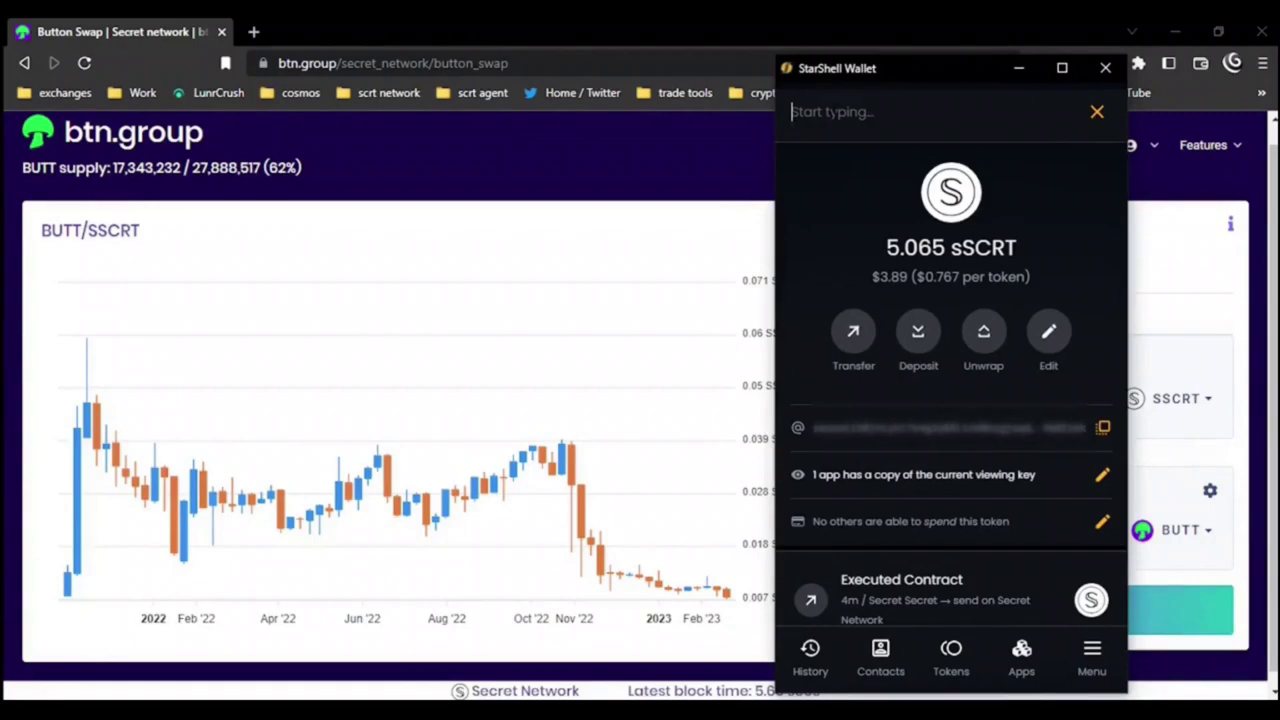
Step: Search 'fee', open the StarShell Courtesy Feegrant agent, and start a transfer to it
type("fee")
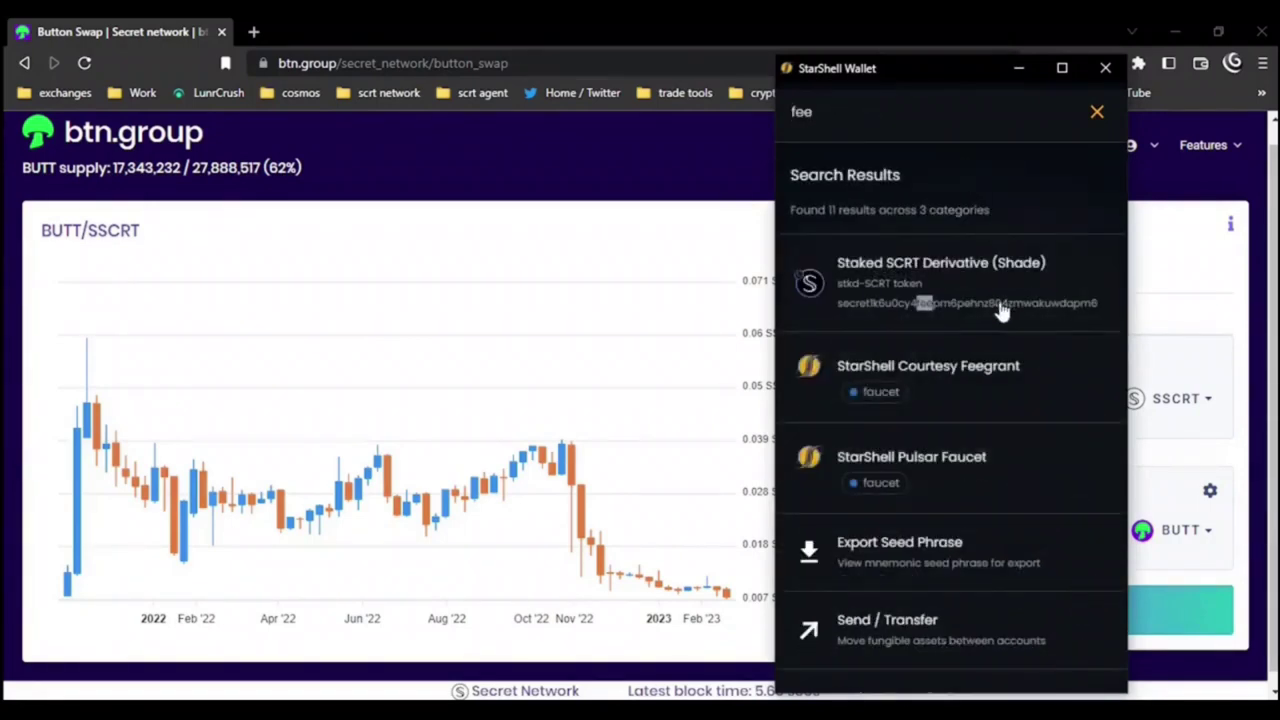
left_click(932, 372)
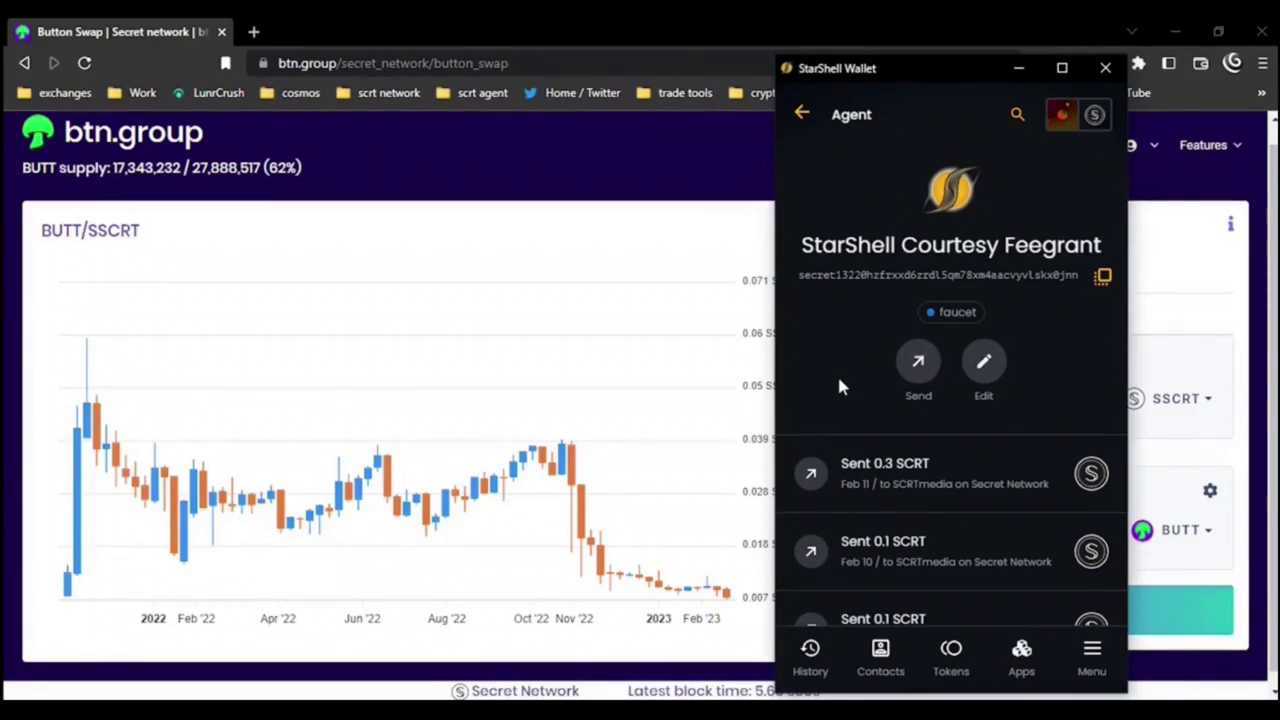
left_click(918, 361)
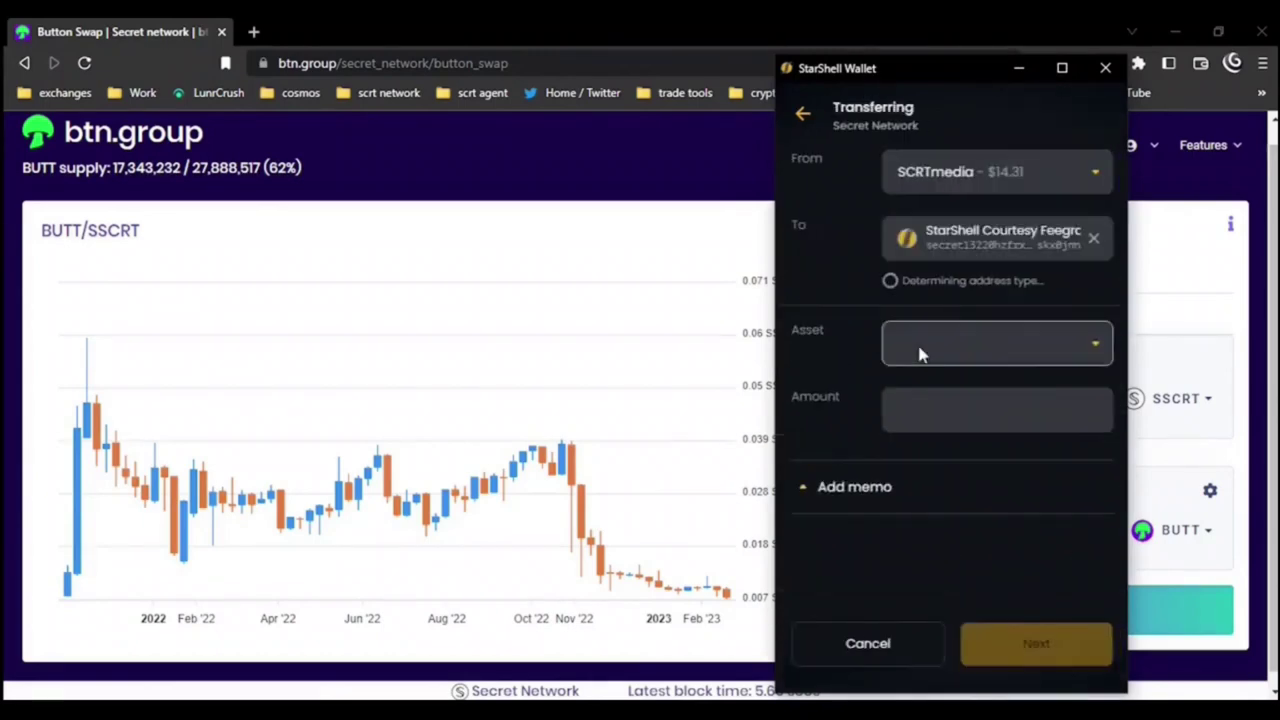
Step: Pick SCRT as the asset and enable private memos for Secret Network in settings
type("scrt")
key("Return")
left_click(908, 508)
scroll(908, 511, "down", 2)
left_click(871, 496)
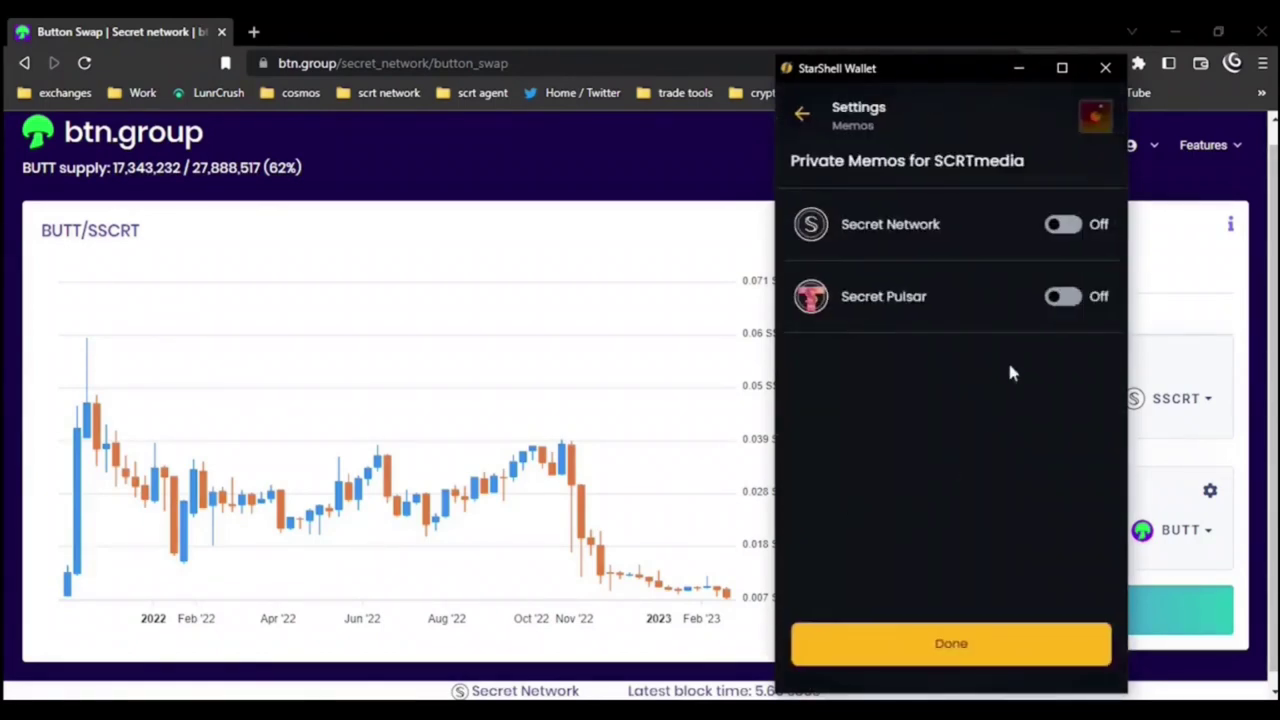
left_click(1063, 226)
left_click(914, 383)
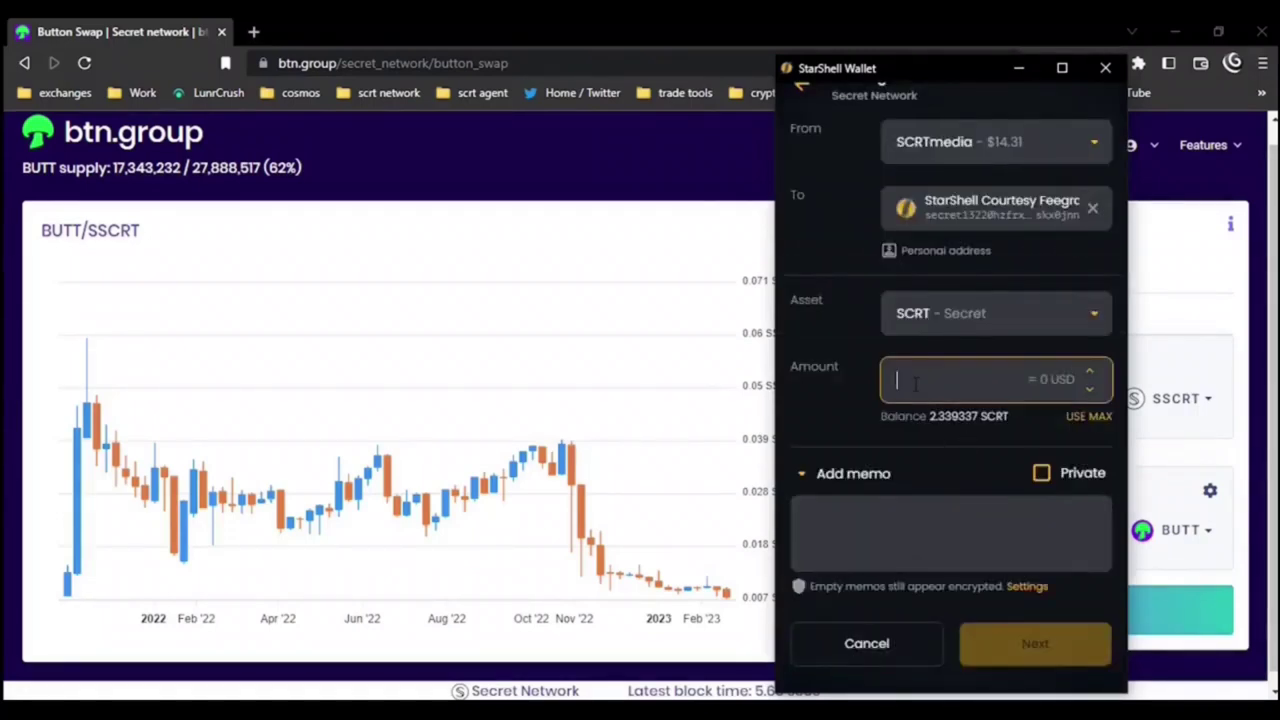
Step: Enter 0.5 SCRT with the private memo 'test' and proceed to approval
type(".5")
left_click(1041, 472)
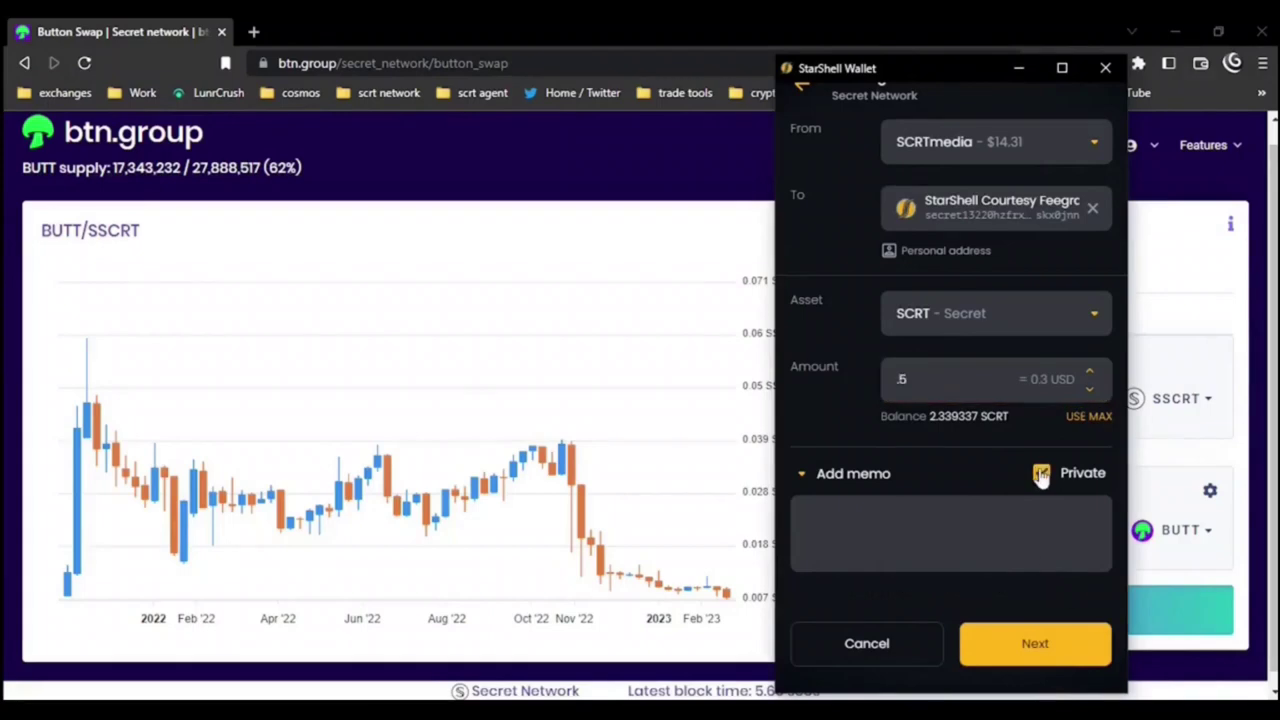
left_click(921, 511)
type("test")
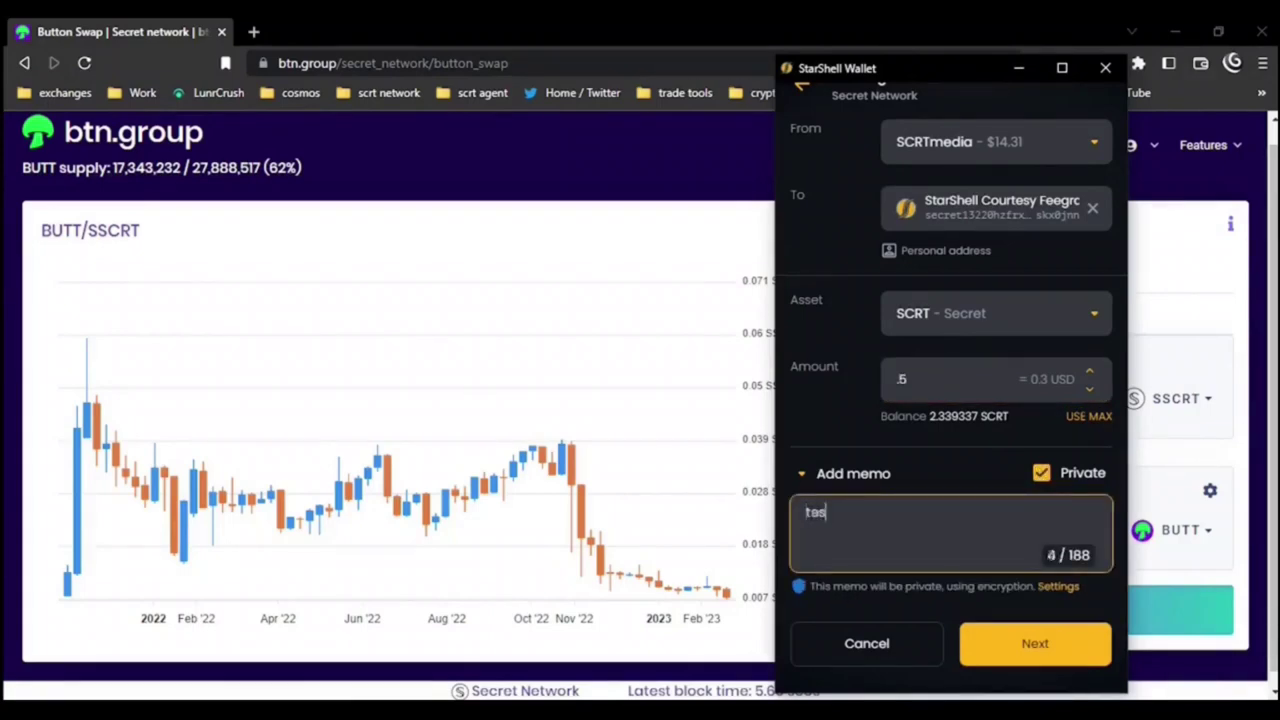
left_click(1015, 645)
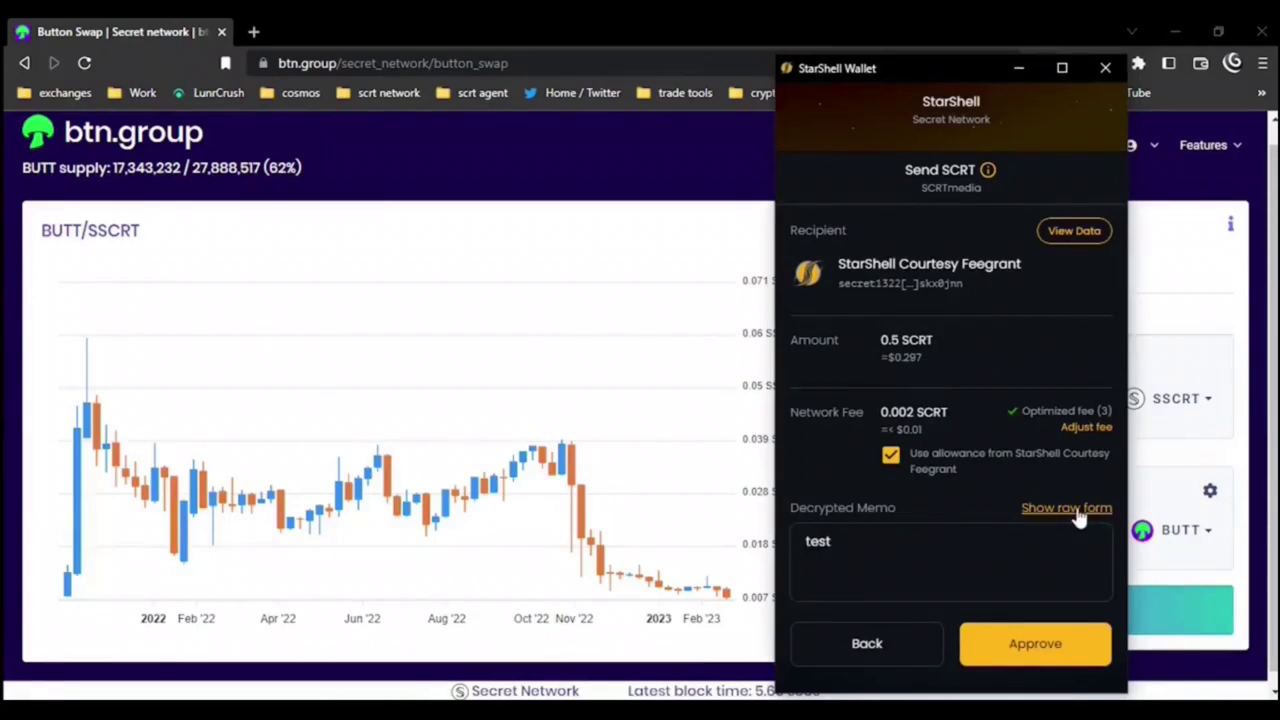
Step: Approve sending 0.5 SCRT with private memo 'test' to the StarShell Courtesy Feegrant agent
left_click(1017, 645)
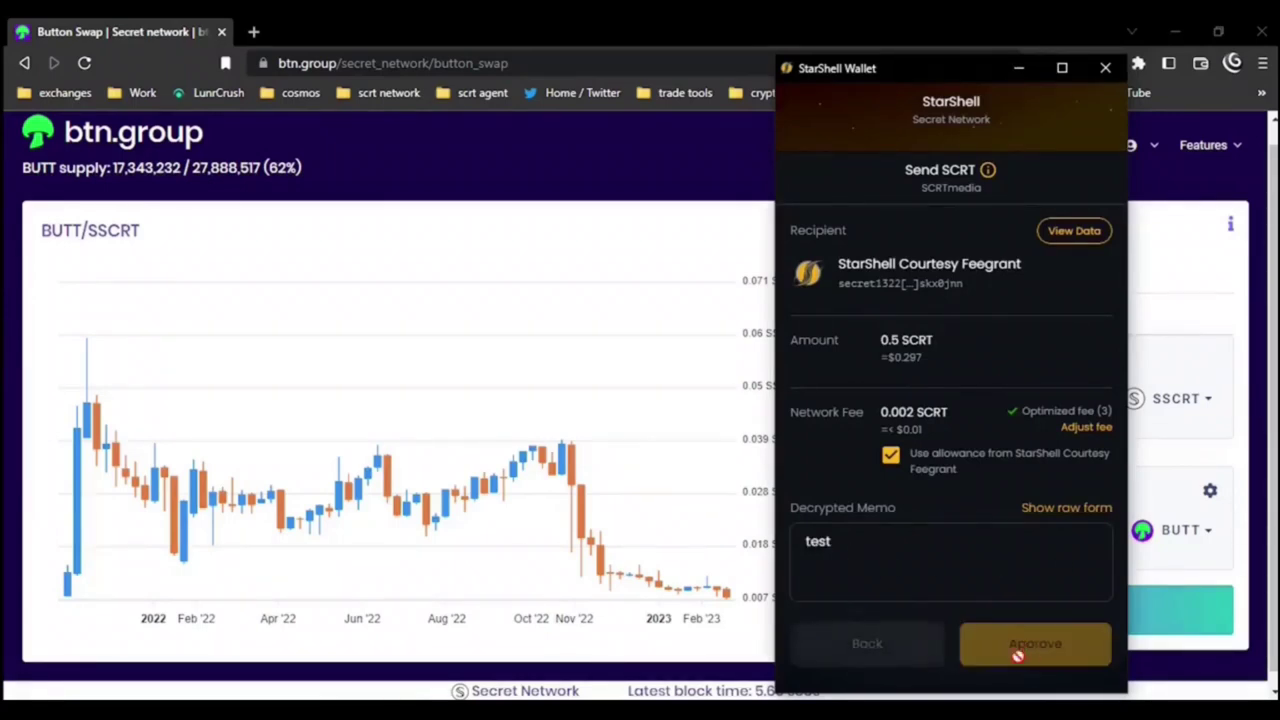